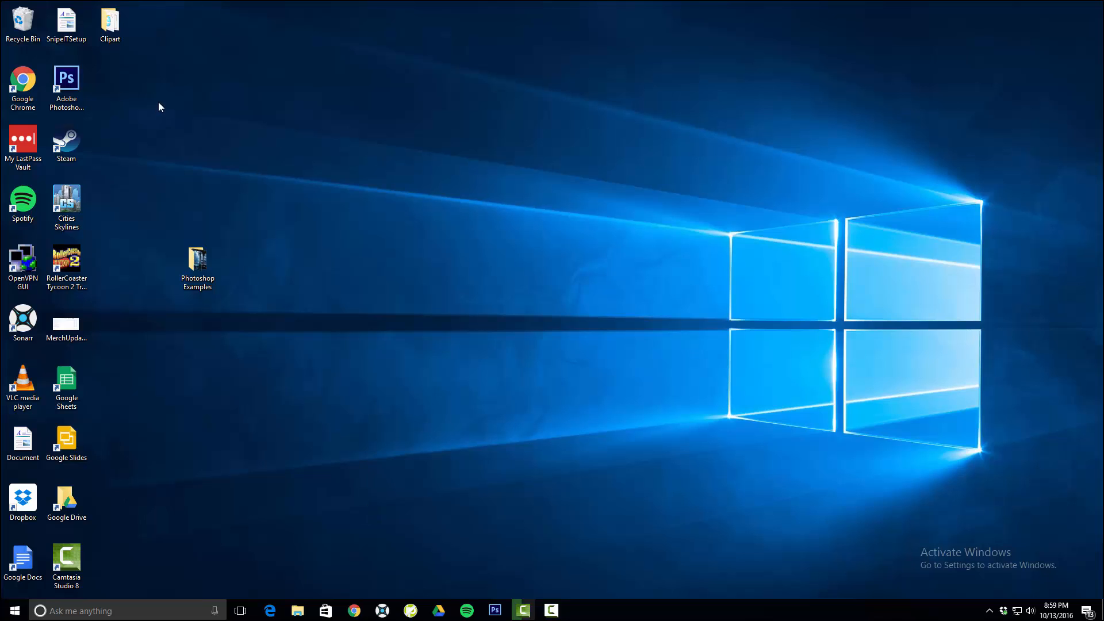
- Open Adobe Photoshop and toggle the visibility of Clean Layer off and back on
{"action": "left_click", "coordinate": [66, 83]}
{"action": "double_click", "coordinate": [67, 82]}
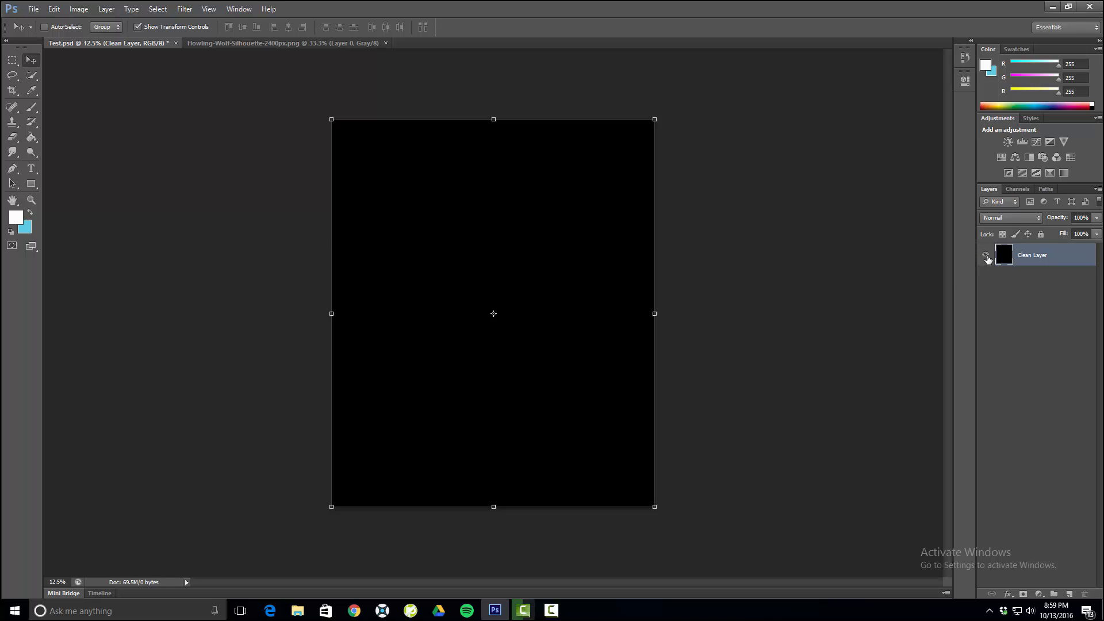
{"action": "left_click", "coordinate": [987, 257]}
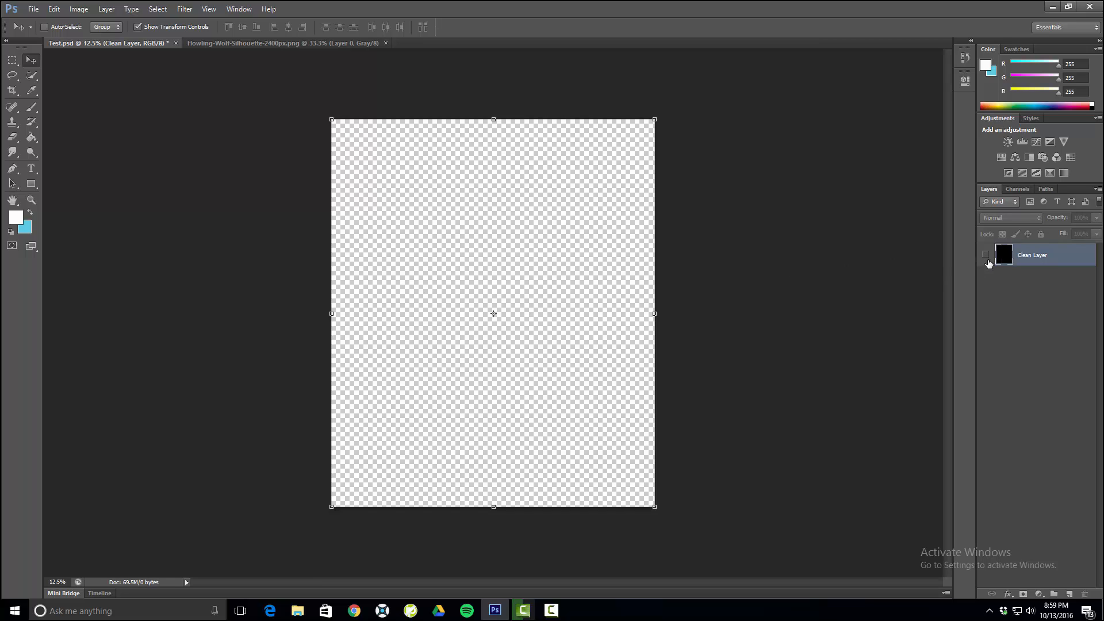
{"action": "left_click", "coordinate": [985, 254]}
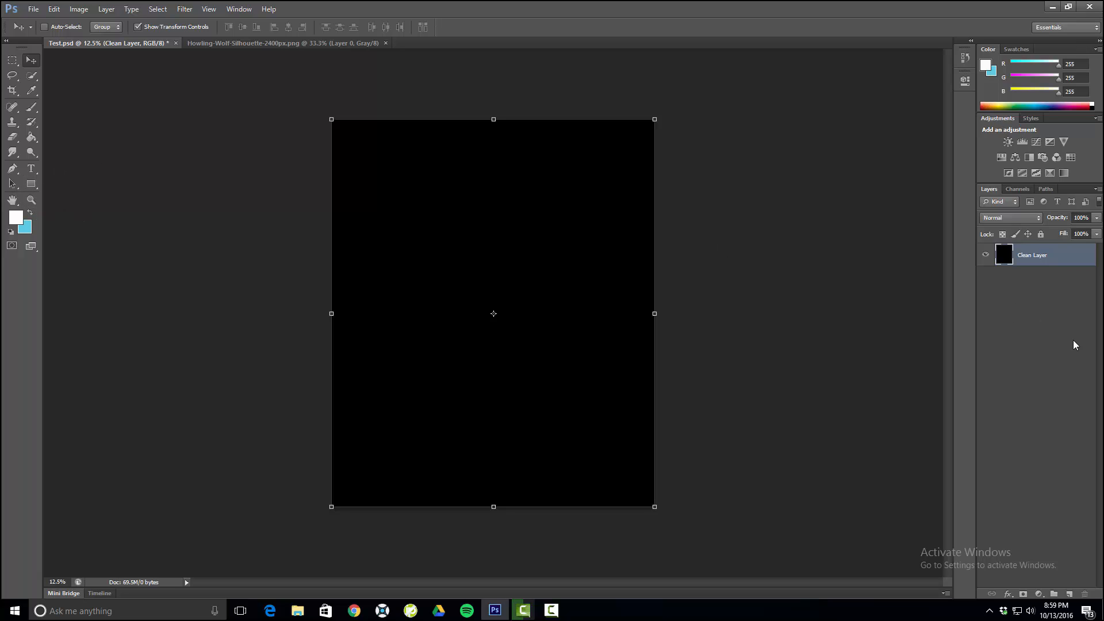
- Add a new layer and write "No Fox Given" on it in white 120 pt Ebrima near the canvas's upper edge
{"action": "left_click", "coordinate": [1069, 594]}
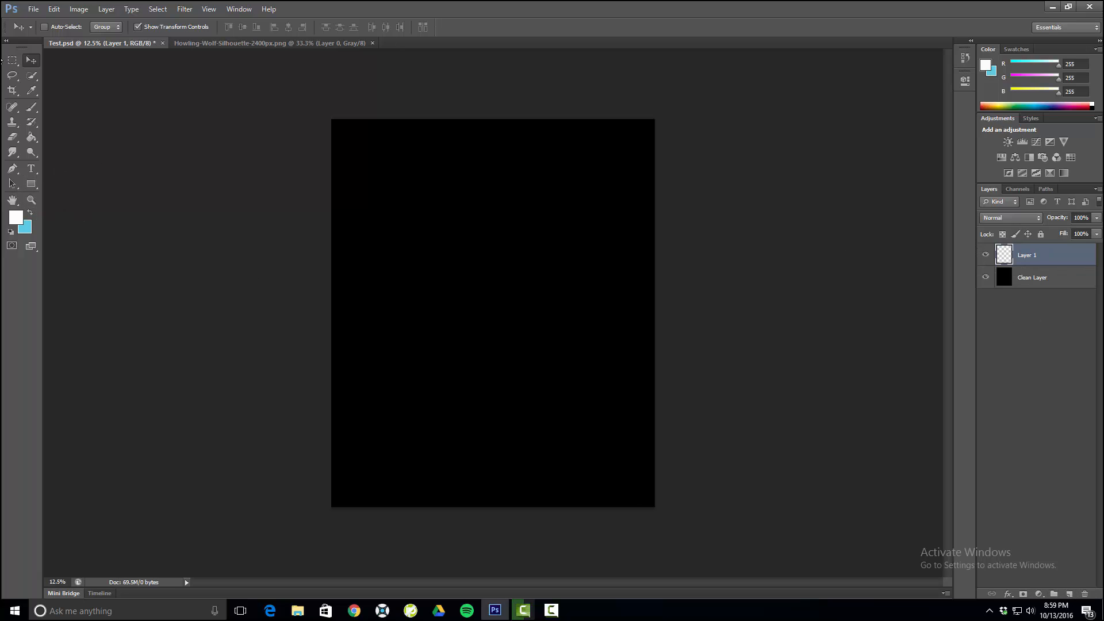
{"action": "left_click", "coordinate": [31, 170]}
{"action": "left_click", "coordinate": [376, 198]}
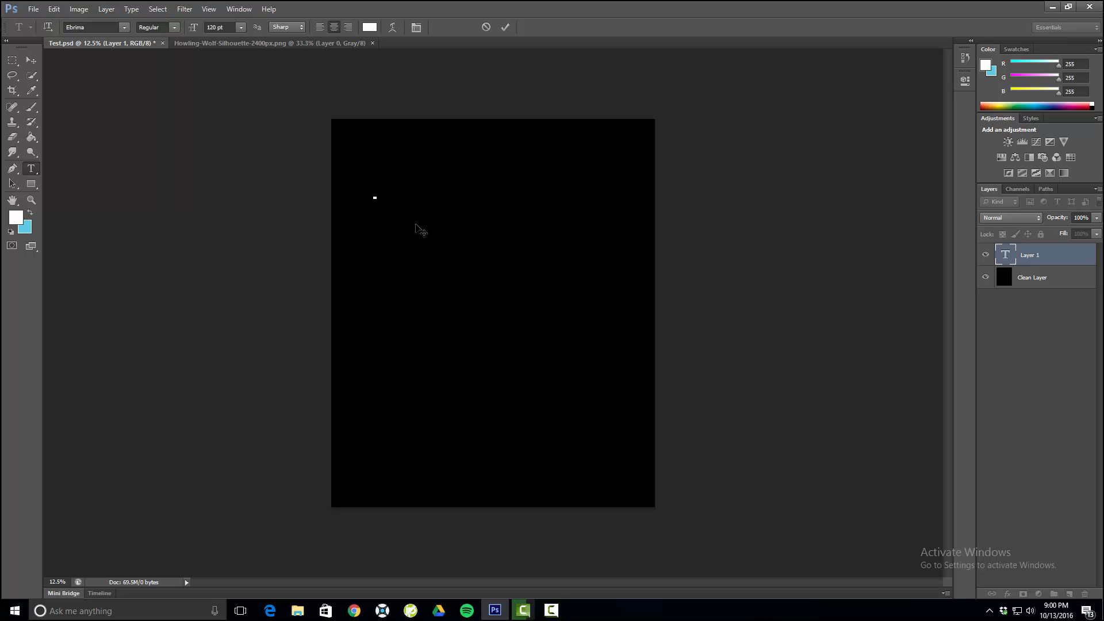
{"action": "type", "text": "No Fo"}
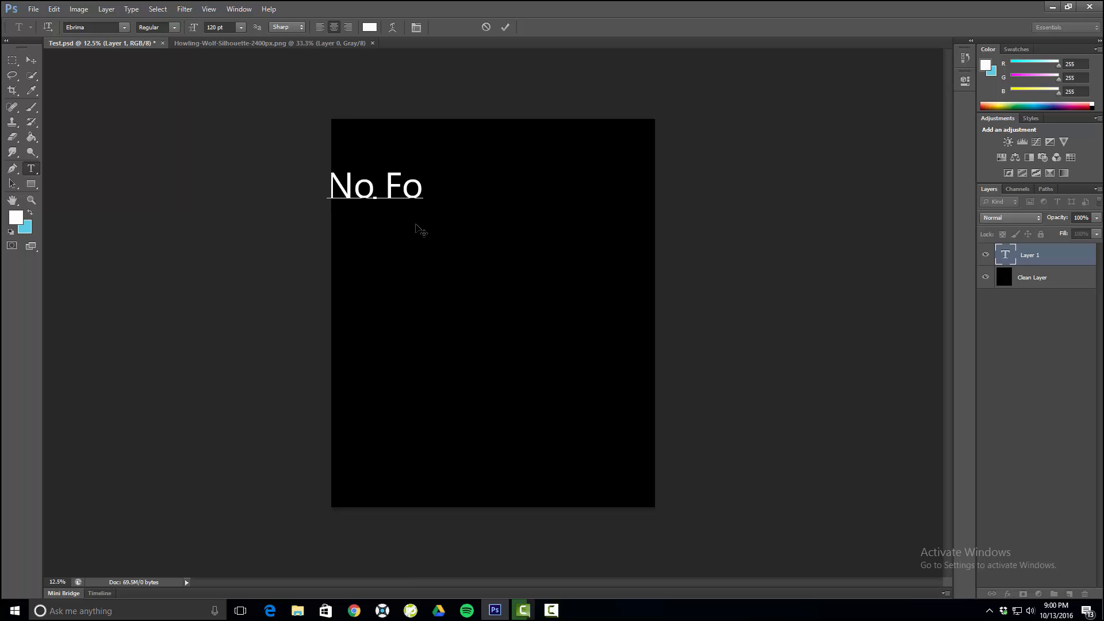
{"action": "type", "text": "x Fi"}
{"action": "key", "text": "BackSpace"}
{"action": "key", "text": "BackSpace"}
{"action": "key", "text": "BackSpace"}
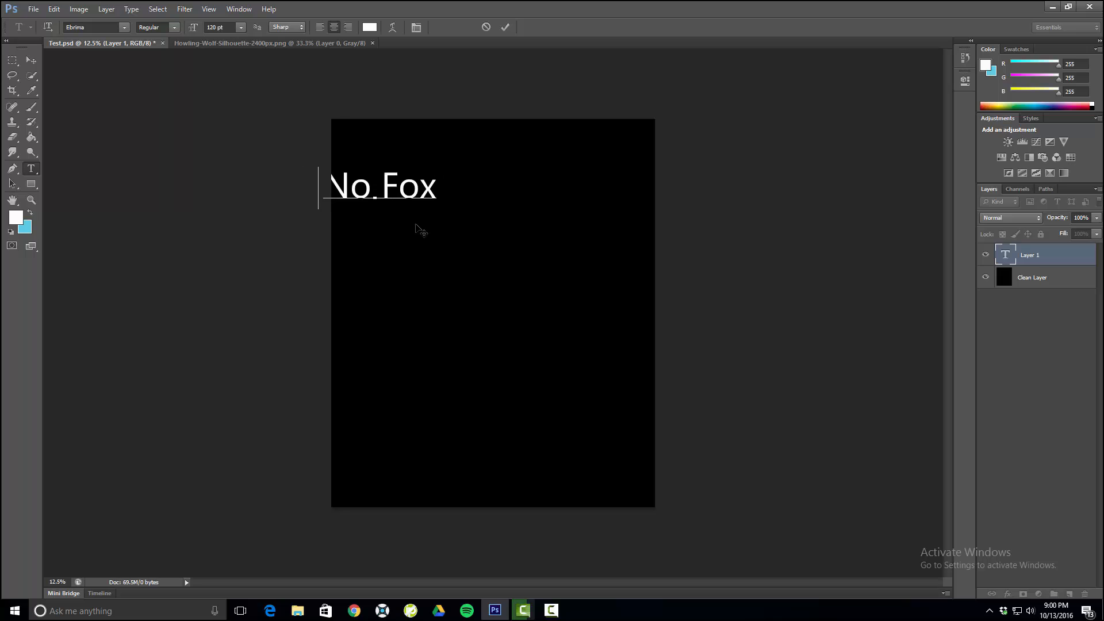
{"action": "key", "text": "BackSpace"}
{"action": "key", "text": "BackSpace"}
{"action": "key", "text": "BackSpace"}
{"action": "key", "text": "BackSpace"}
{"action": "key", "text": "BackSpace"}
{"action": "key", "text": "BackSpace"}
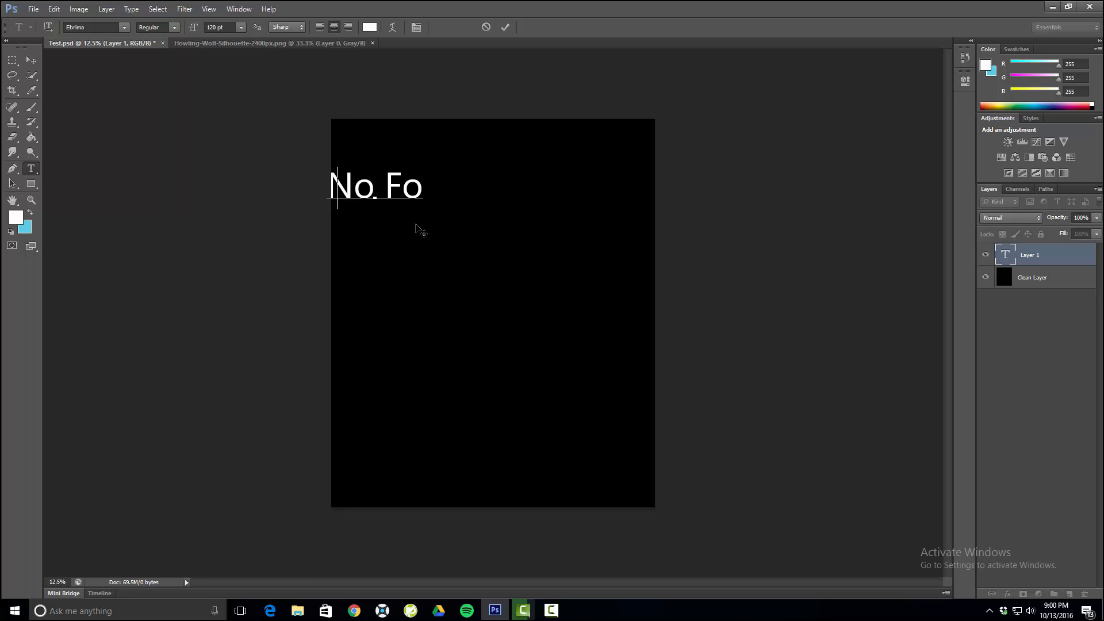
{"action": "type", "text": "No"}
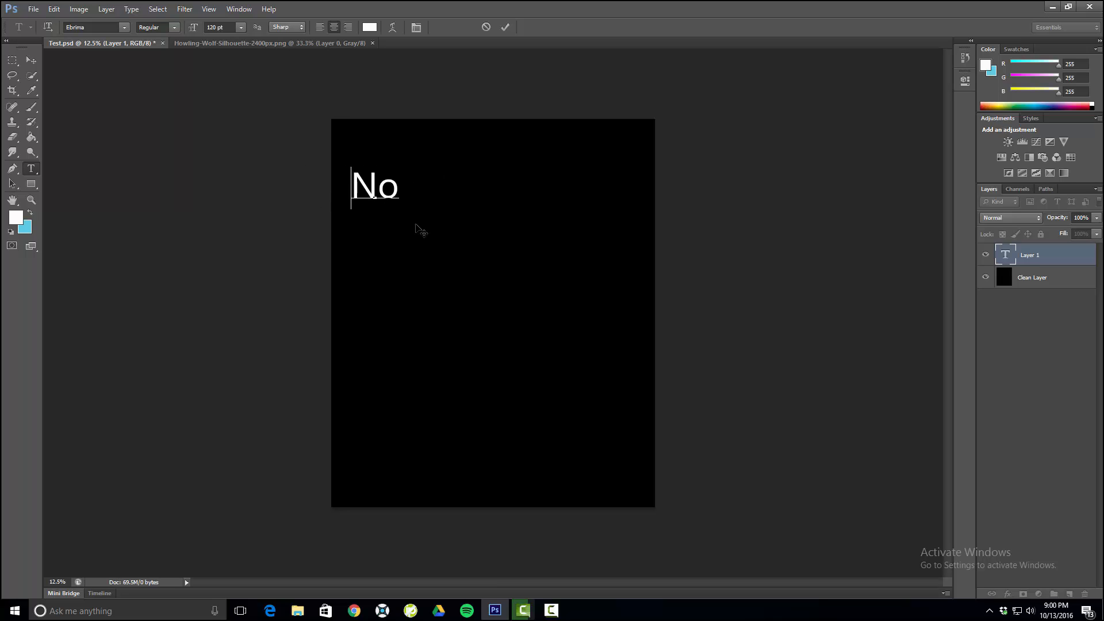
{"action": "type", "text": " Fox Given"}
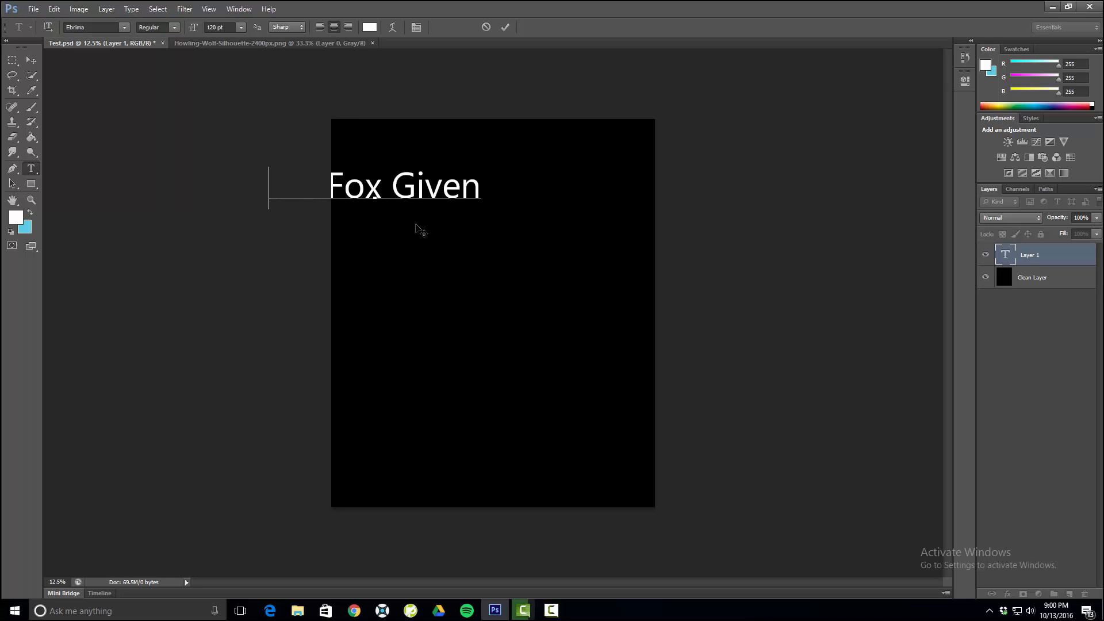
- Move the "No Fox Given" text fully onto the black canvas, roughly centred near its upper edge
{"action": "left_click", "coordinate": [31, 61]}
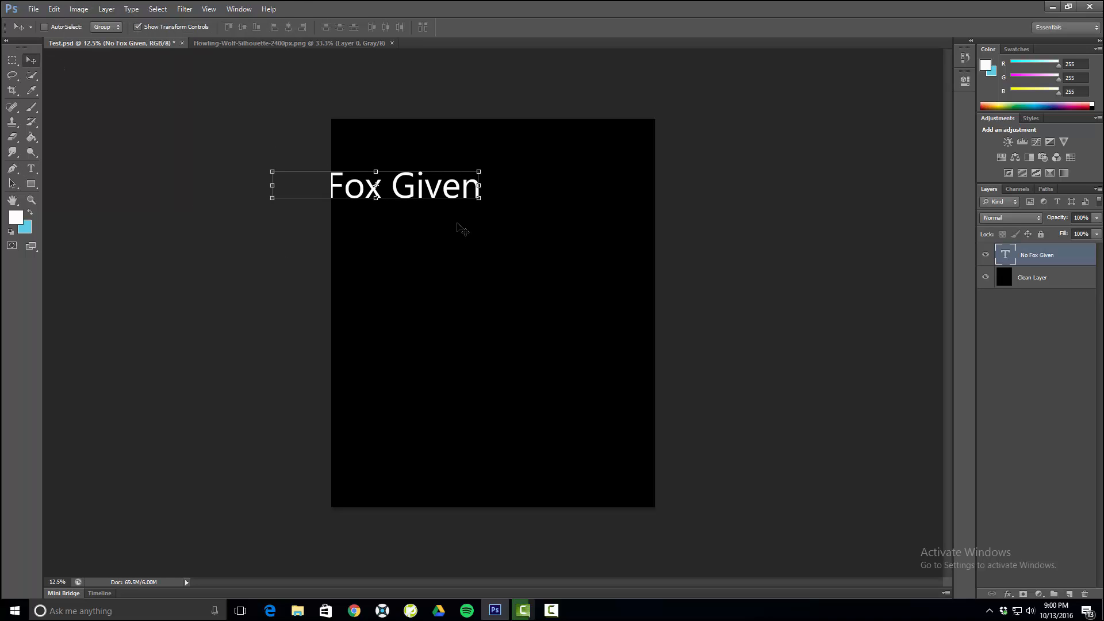
{"action": "left_click_drag", "start_coordinate": [398, 185], "coordinate": [507, 168]}
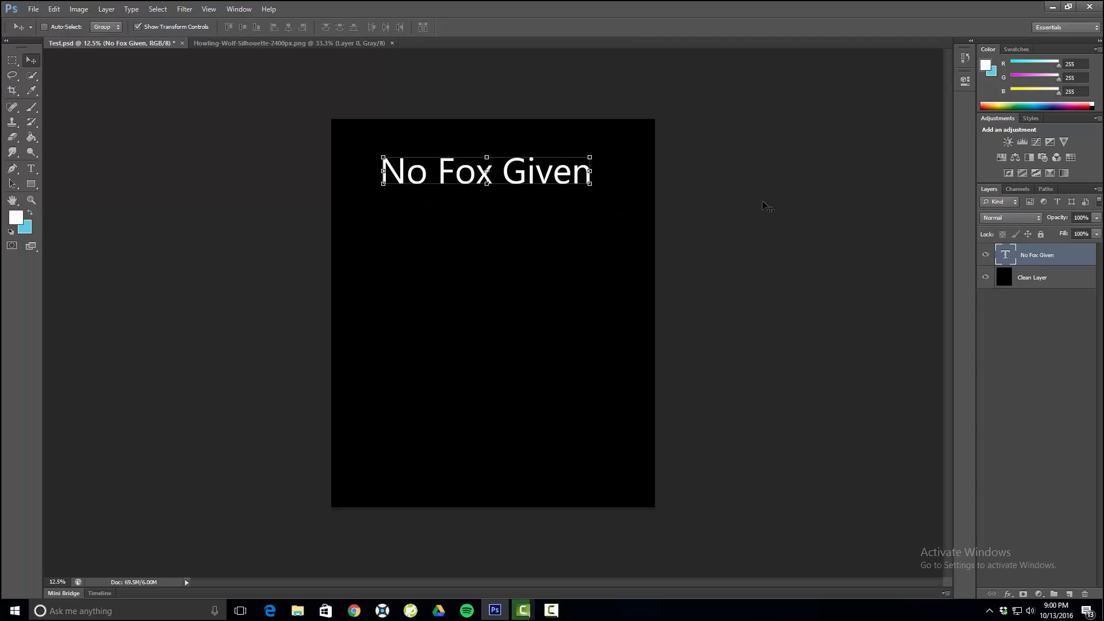
{"action": "left_click", "coordinate": [31, 170]}
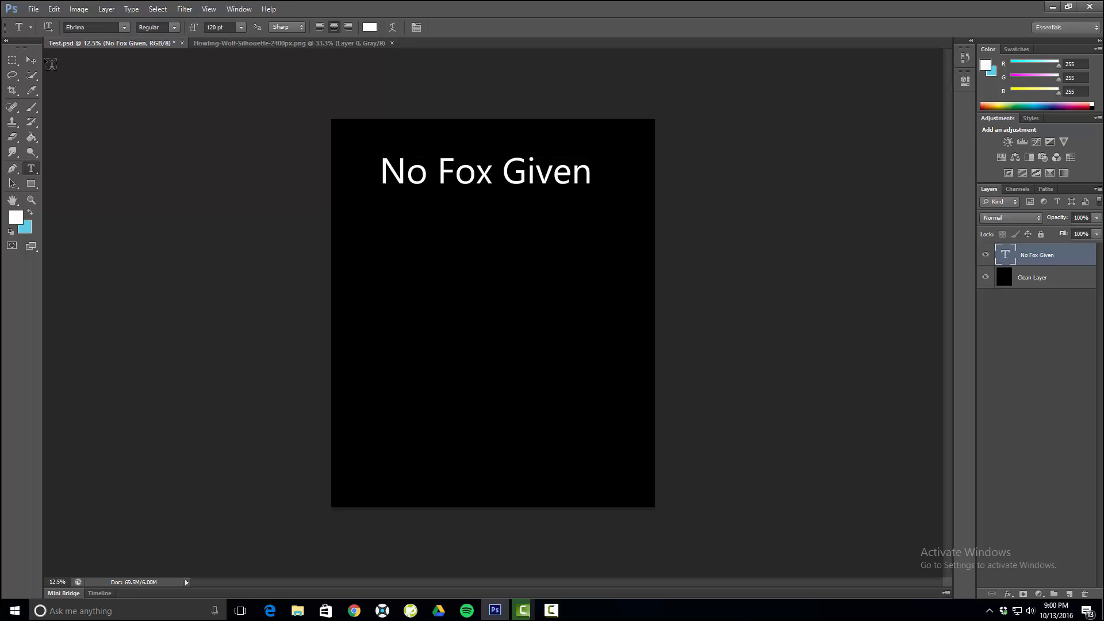
{"action": "left_click", "coordinate": [29, 63]}
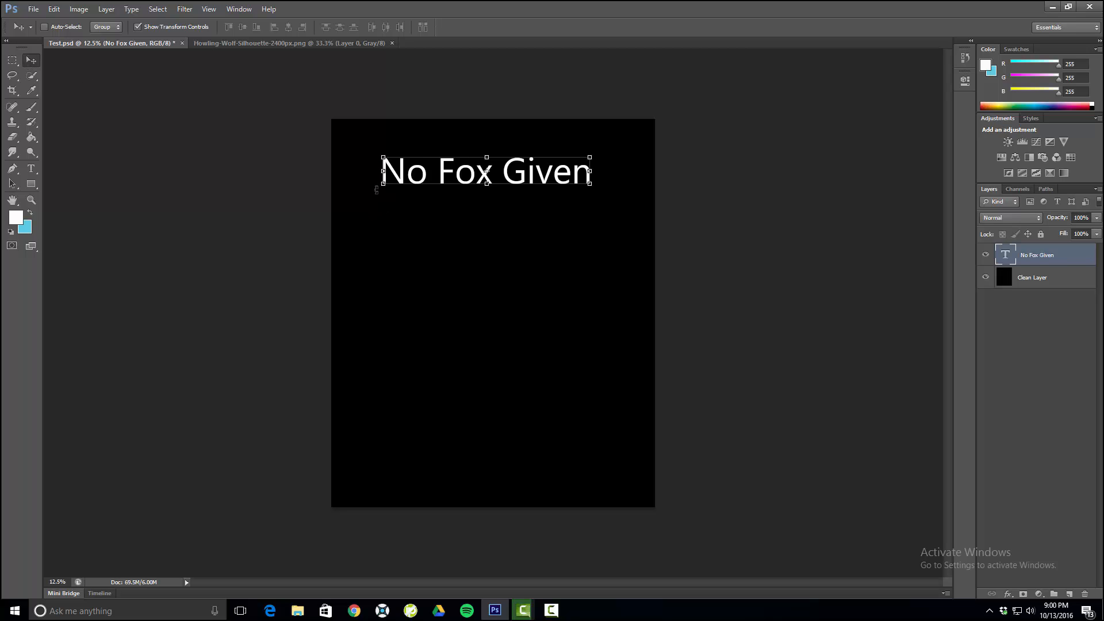
- Scale the "No Fox Given" text to about 144% and centre it across the upper part of the canvas
{"action": "left_click_drag", "start_coordinate": [383, 184], "coordinate": [333, 214]}
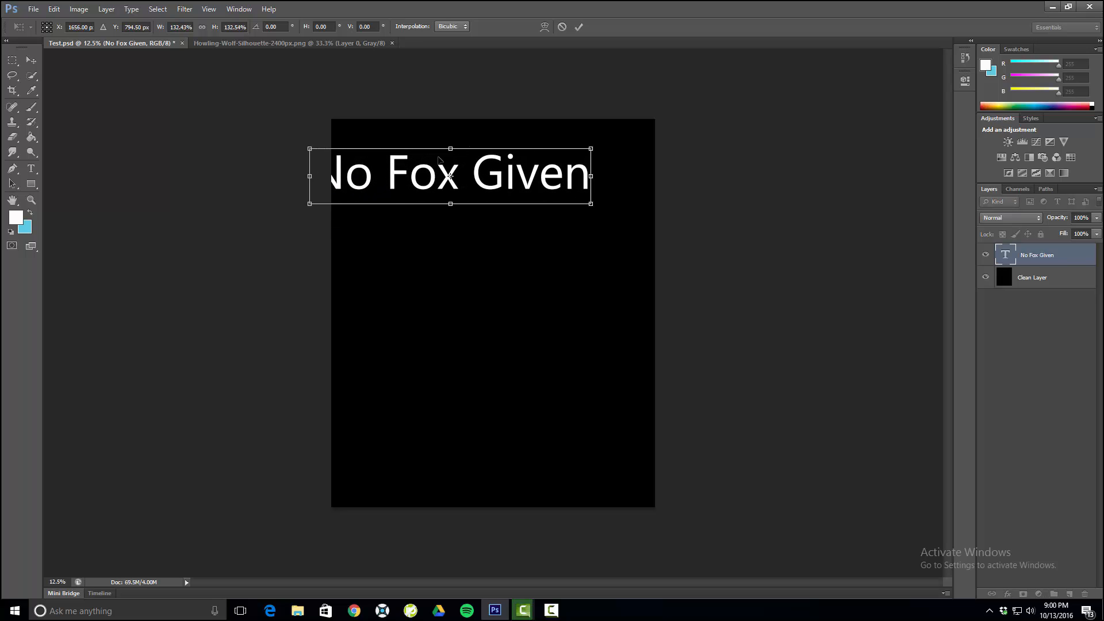
{"action": "left_click_drag", "start_coordinate": [437, 159], "coordinate": [478, 171]}
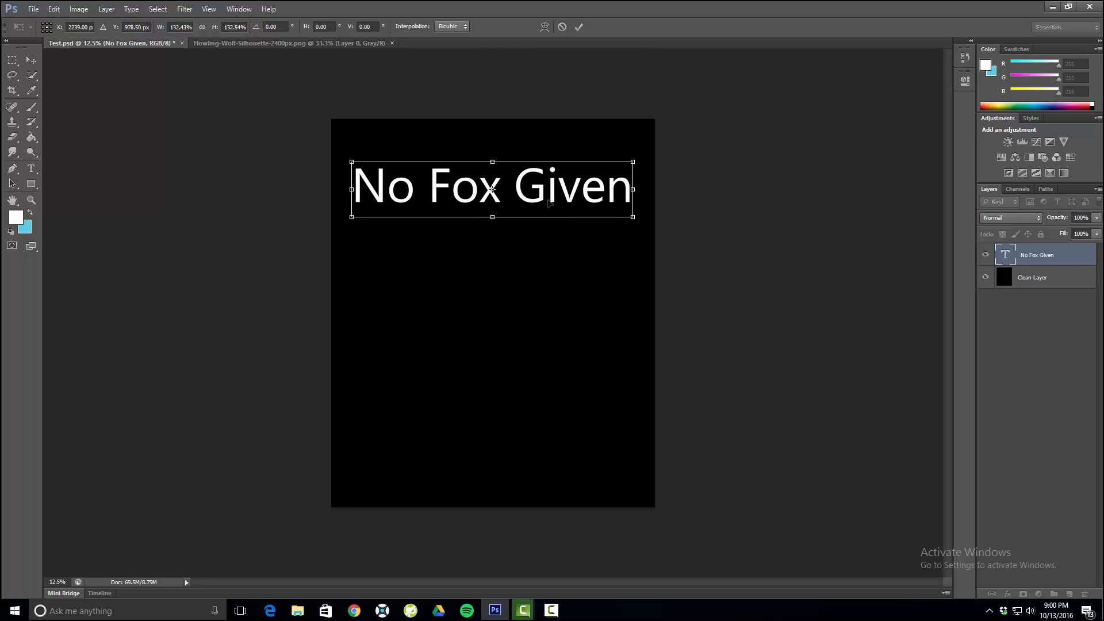
{"action": "left_click_drag", "start_coordinate": [632, 216], "coordinate": [657, 239]}
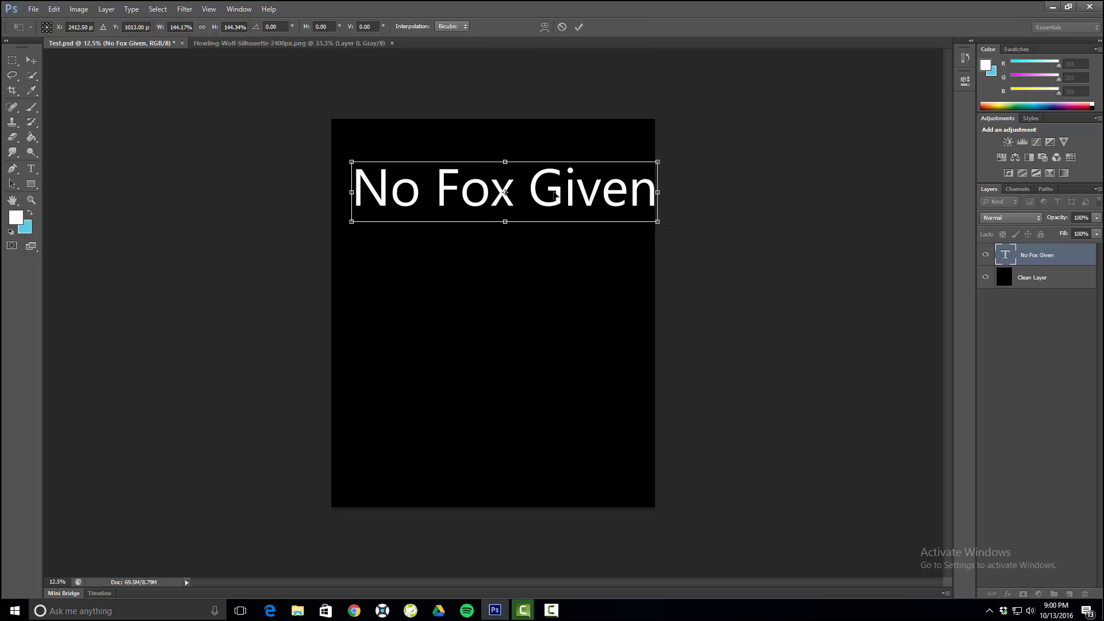
{"action": "mouse_move", "coordinate": [514, 185]}
{"action": "left_mouse_down"}
{"action": "mouse_move", "coordinate": [501, 176]}
{"action": "mouse_move", "coordinate": [512, 171]}
{"action": "left_mouse_up"}
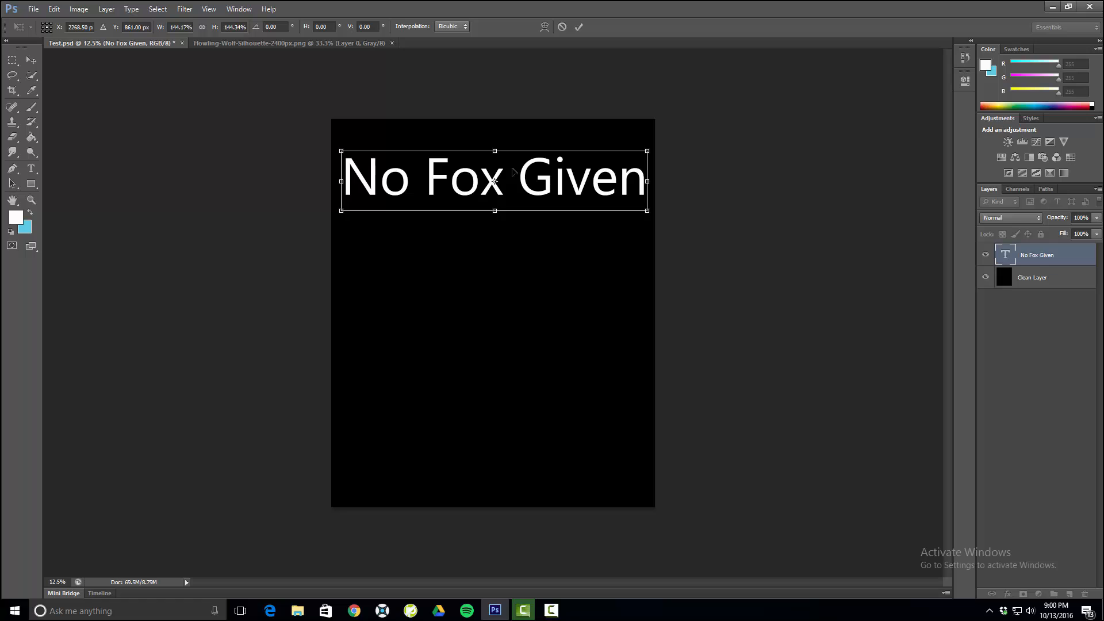
{"action": "key", "text": "alt+Tab"}
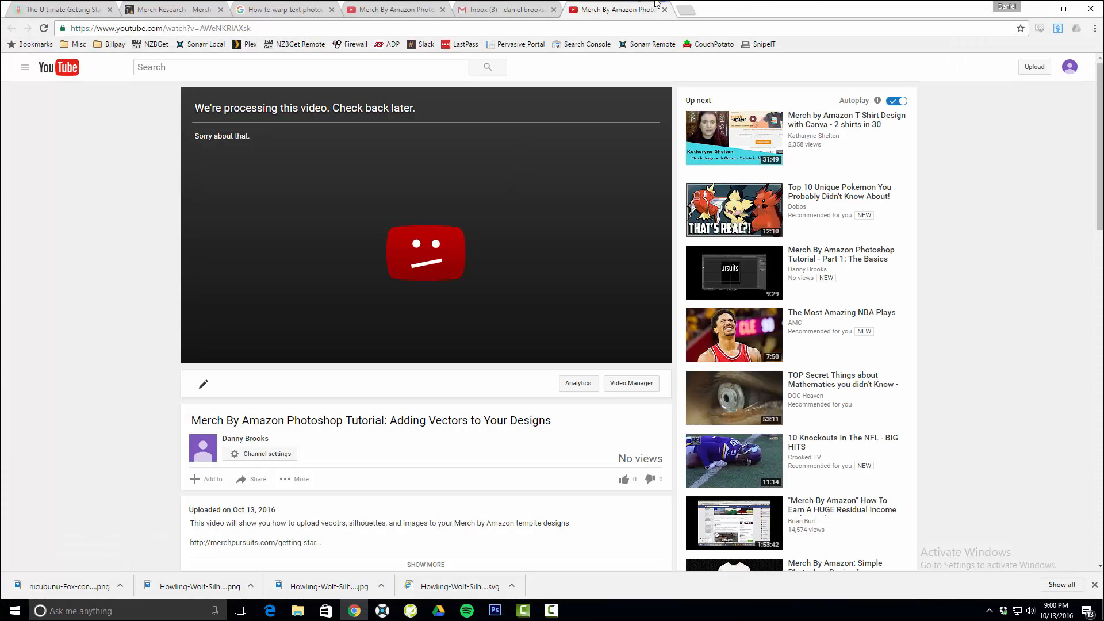
{"action": "left_click", "coordinate": [1039, 8]}
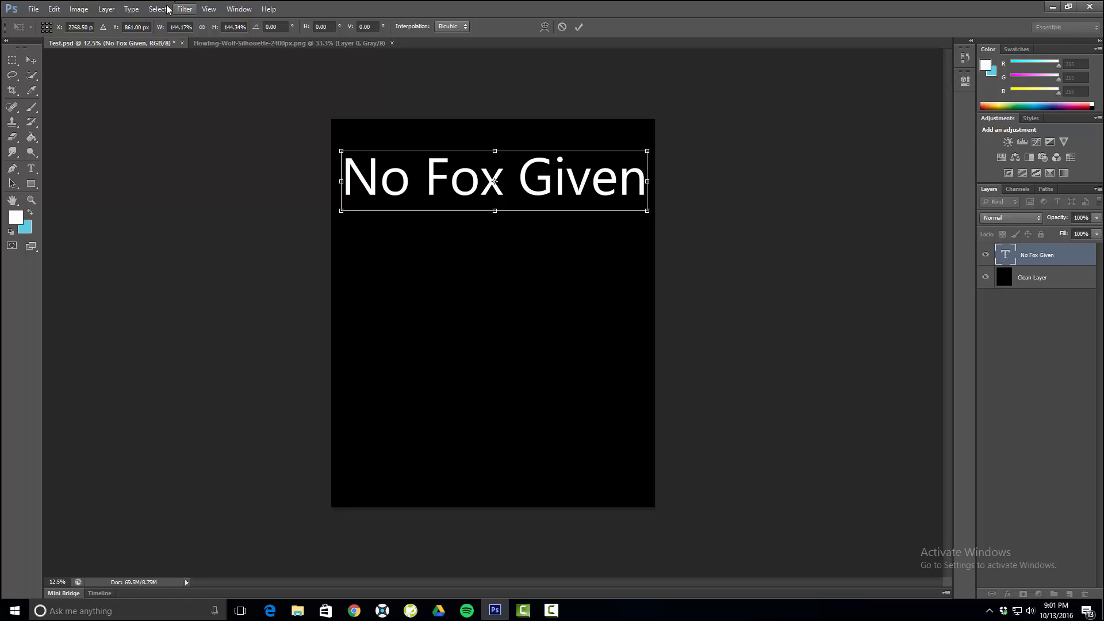
{"action": "left_click", "coordinate": [53, 9]}
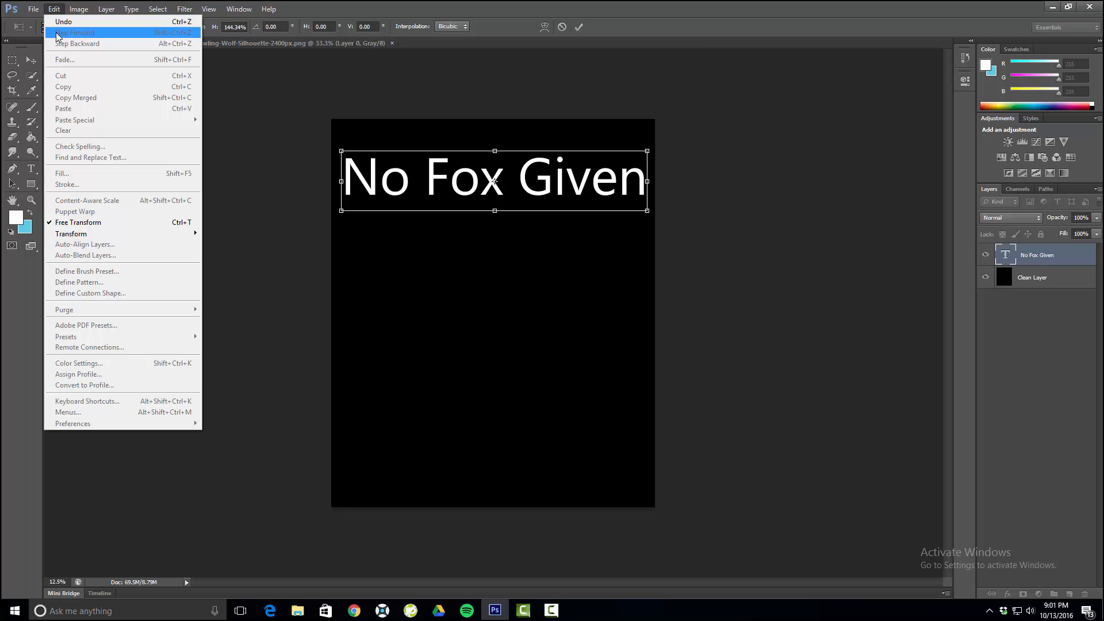
{"action": "mouse_move", "coordinate": [187, 14]}
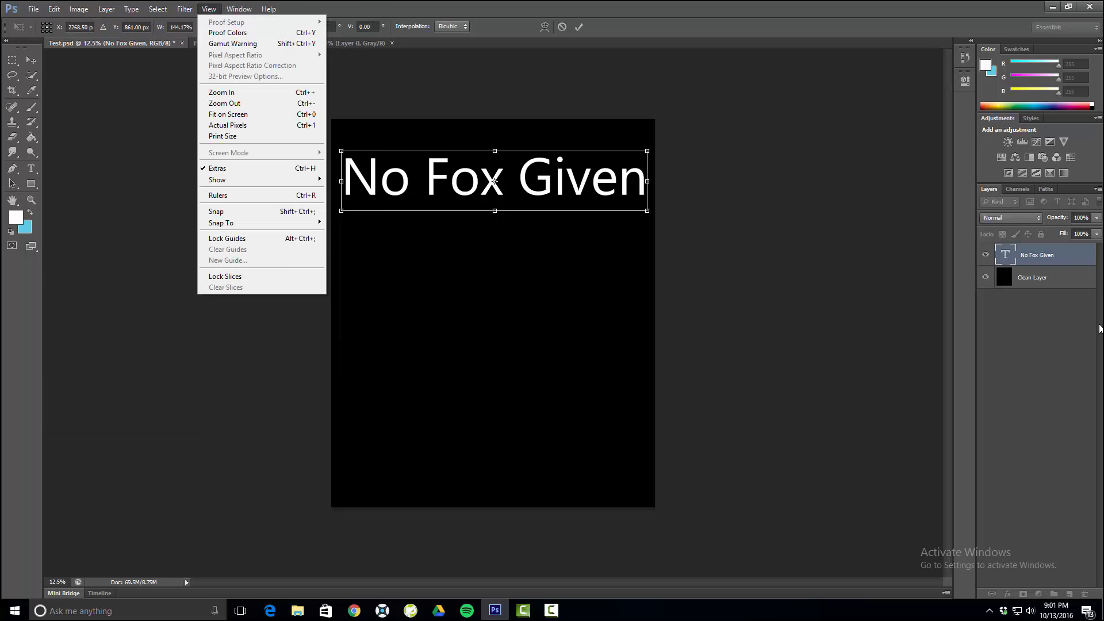
{"action": "key", "text": "Escape"}
- Commit the text's resize and apply an Arc warp with a 50% bend to the "No Fox Given" layer
{"action": "key", "text": "Return"}
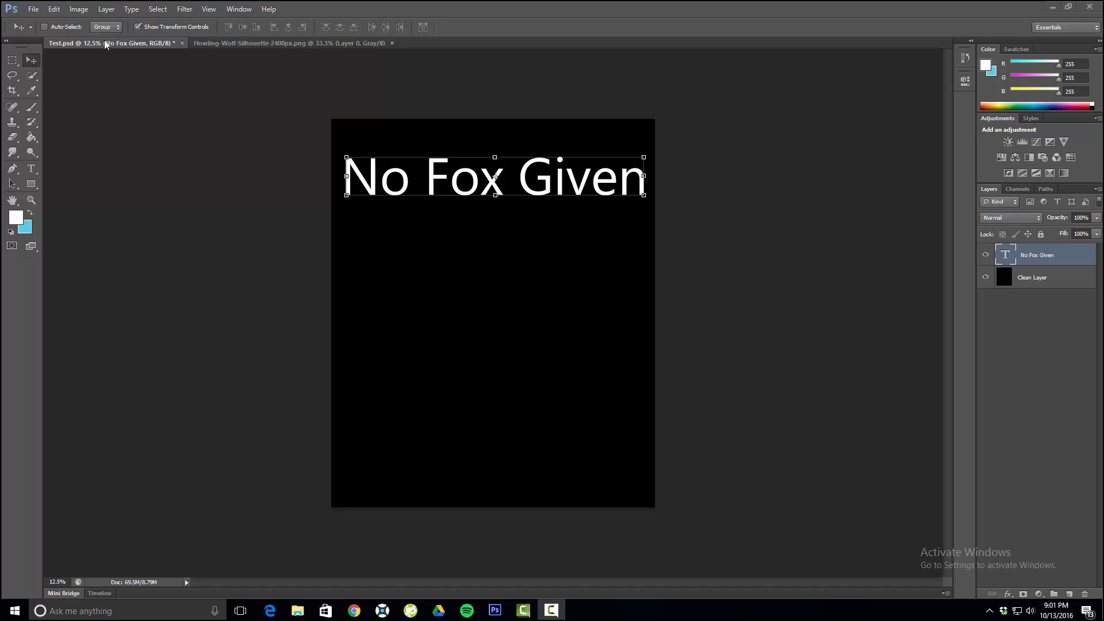
{"action": "left_click", "coordinate": [53, 8]}
{"action": "mouse_move", "coordinate": [91, 236]}
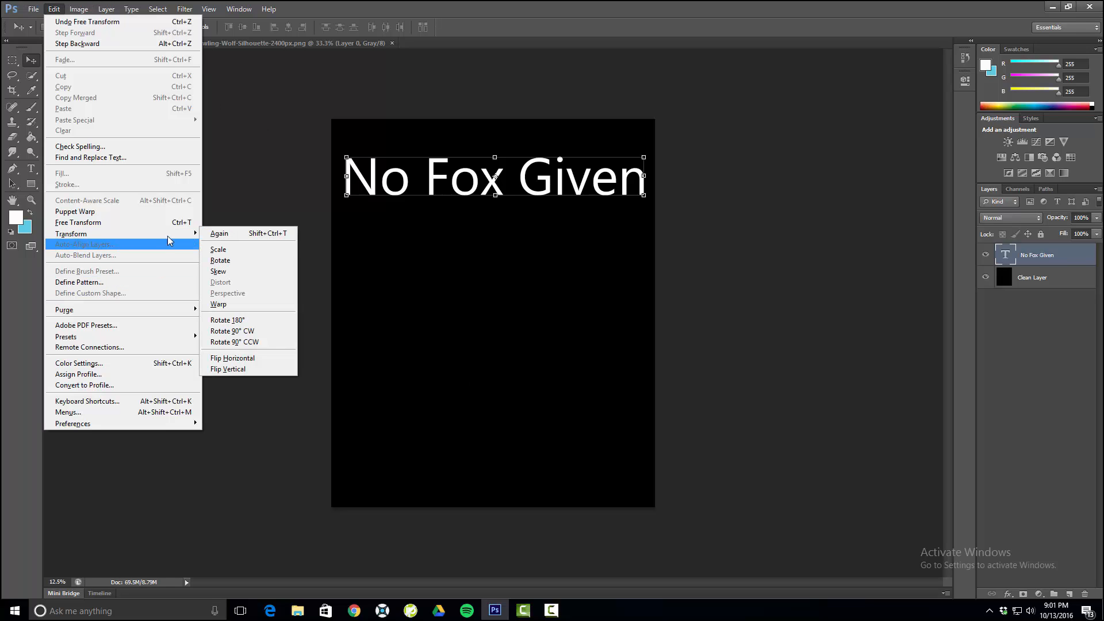
{"action": "mouse_move", "coordinate": [127, 233]}
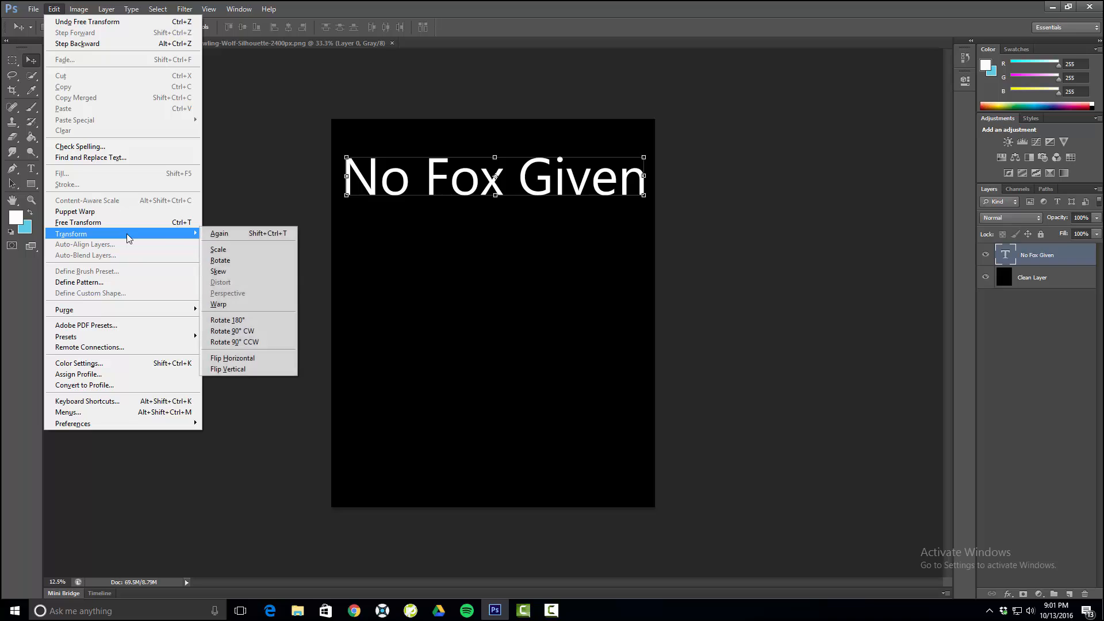
{"action": "left_click", "coordinate": [242, 304]}
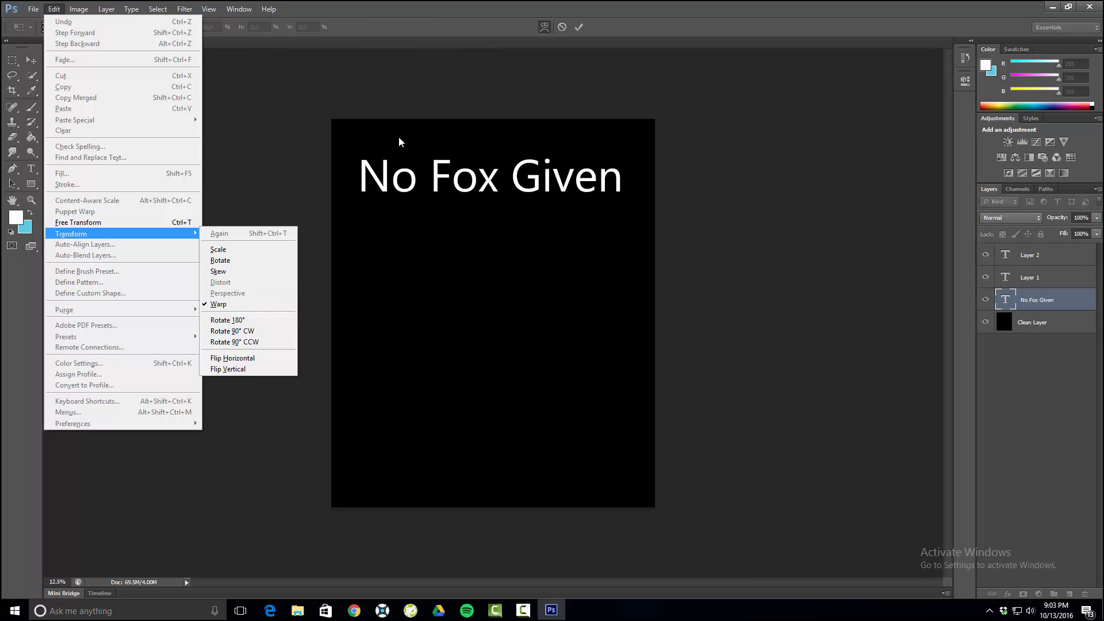
{"action": "left_click", "coordinate": [400, 141]}
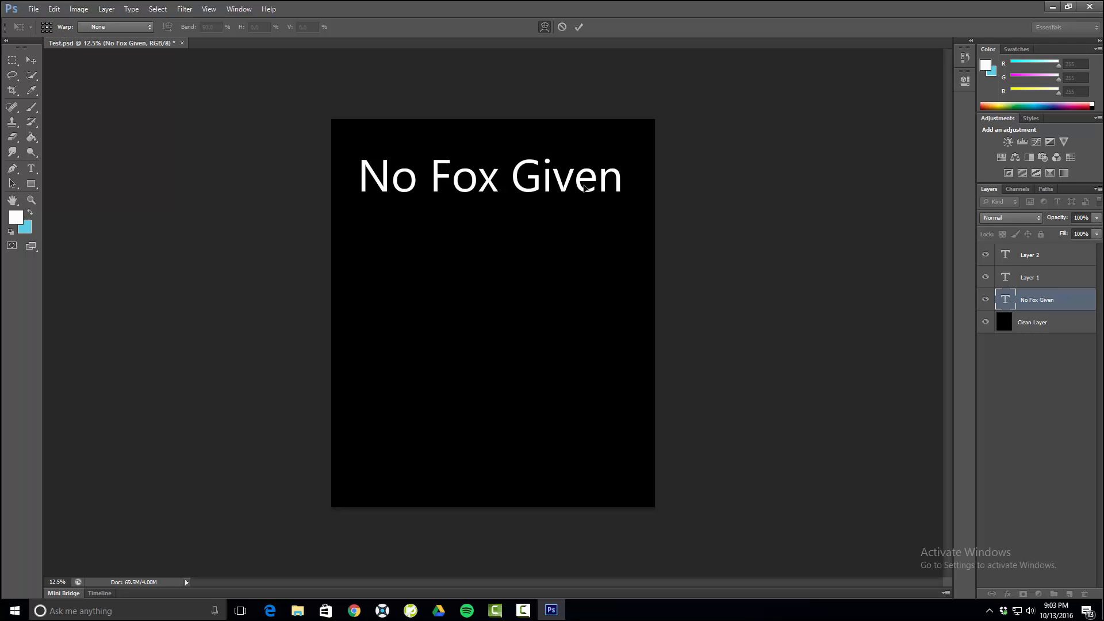
{"action": "left_click", "coordinate": [96, 27]}
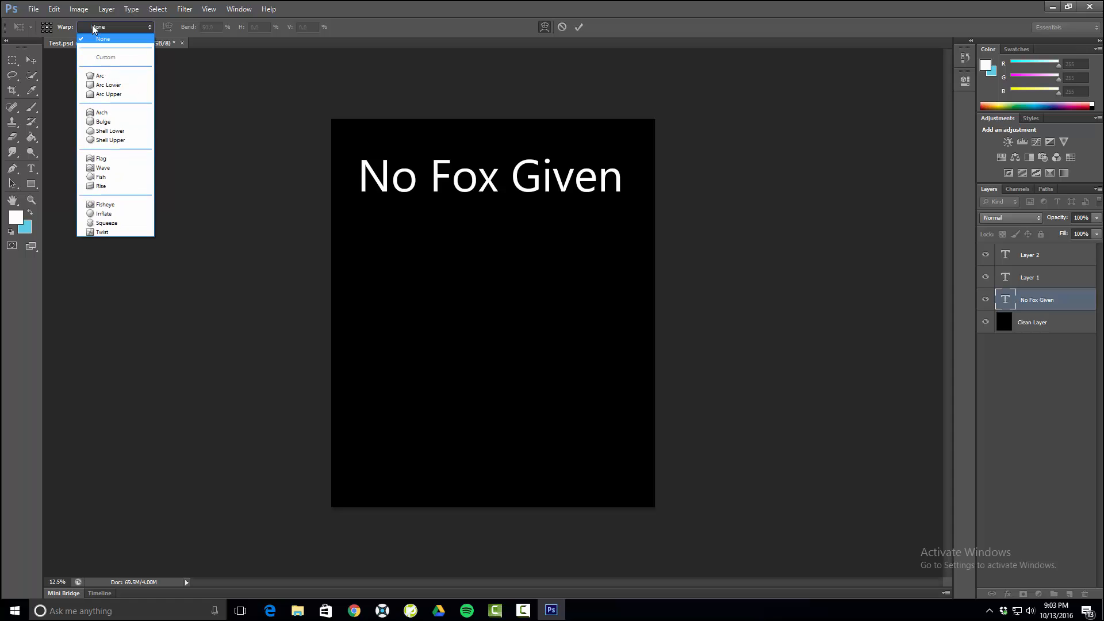
{"action": "left_click", "coordinate": [100, 76]}
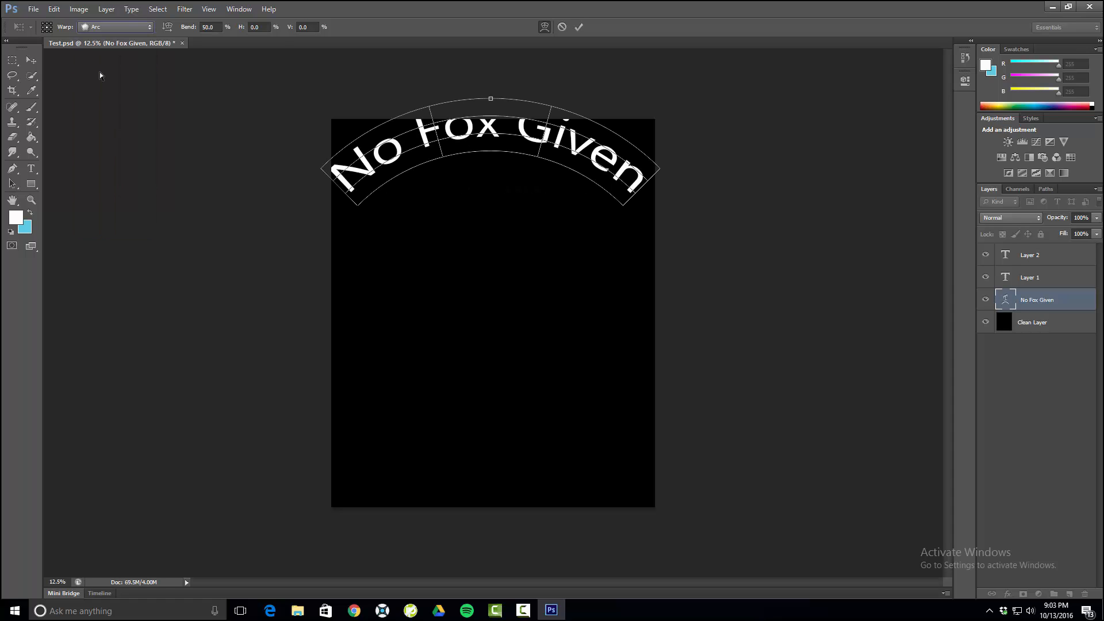
{"action": "left_click", "coordinate": [36, 65]}
{"action": "left_click", "coordinate": [490, 230]}
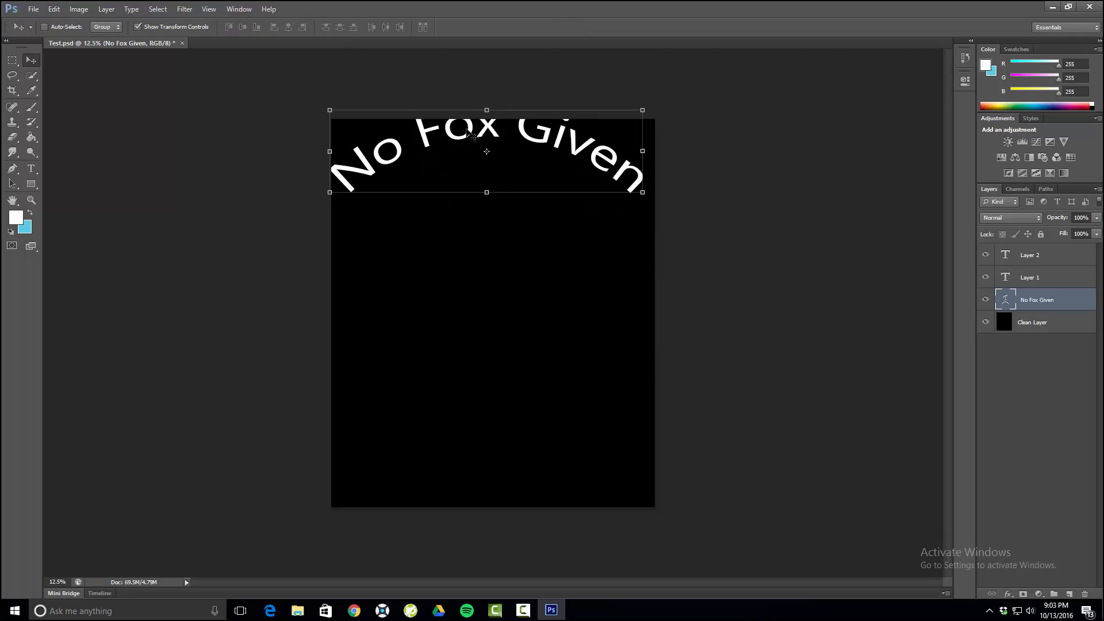
- Move the arched "No Fox Given" text down so that all of it sits below the canvas's upper edge
{"action": "left_click_drag", "start_coordinate": [471, 136], "coordinate": [474, 176]}
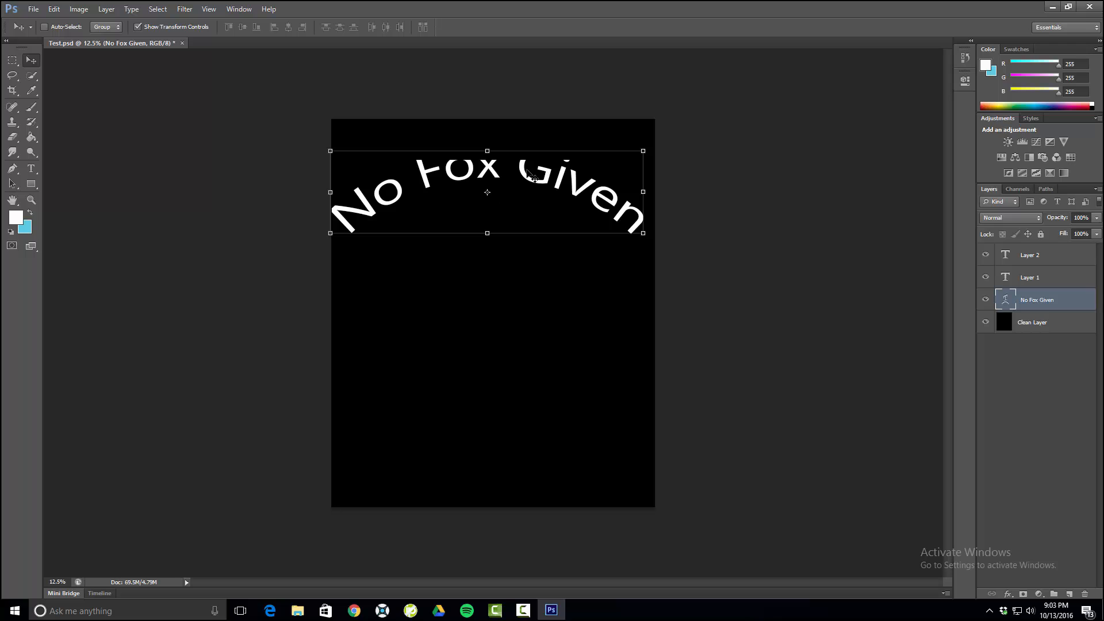
{"action": "left_click", "coordinate": [486, 151]}
{"action": "mouse_move", "coordinate": [486, 174]}
{"action": "left_mouse_down"}
{"action": "mouse_move", "coordinate": [490, 134]}
{"action": "mouse_move", "coordinate": [490, 188]}
{"action": "left_mouse_up"}
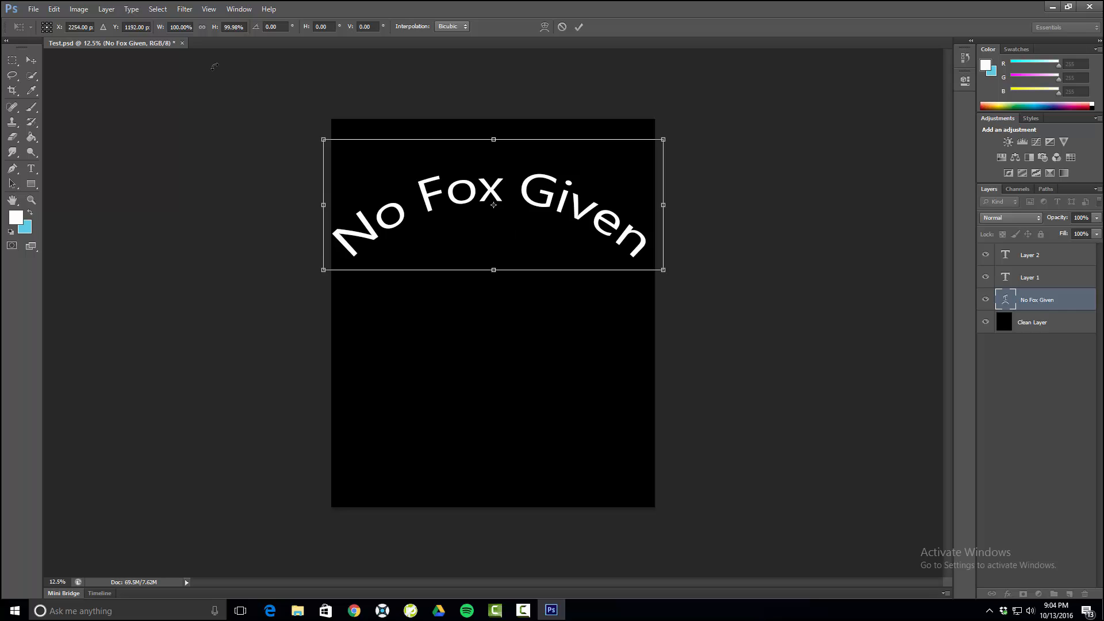
- Try height scales of 39.98%, 59.98%, 69.98% and 79.98% on the arched "No Fox Given" text and settle on 89.98%
{"action": "left_click", "coordinate": [228, 25]}
{"action": "key", "text": "BackSpace"}
{"action": "type", "text": "3"}
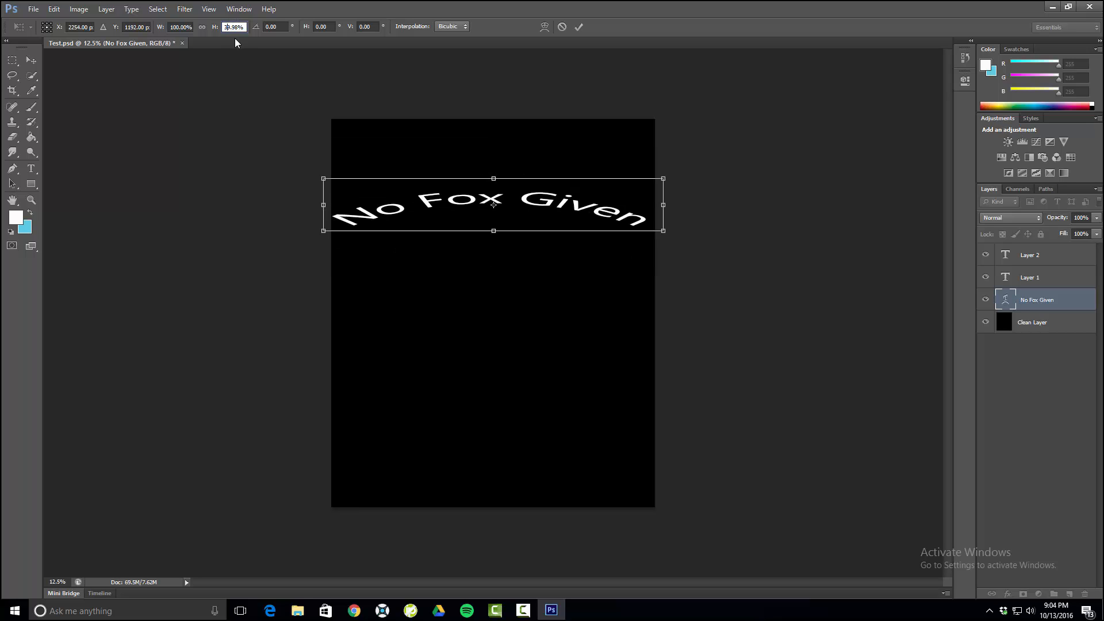
{"action": "key", "text": "BackSpace"}
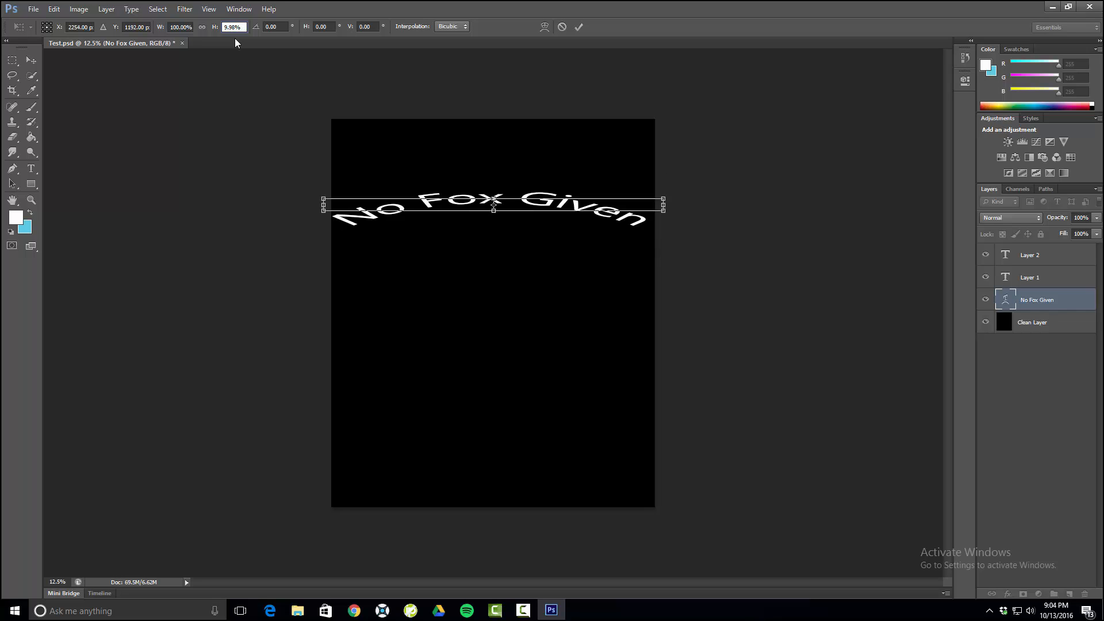
{"action": "type", "text": "5"}
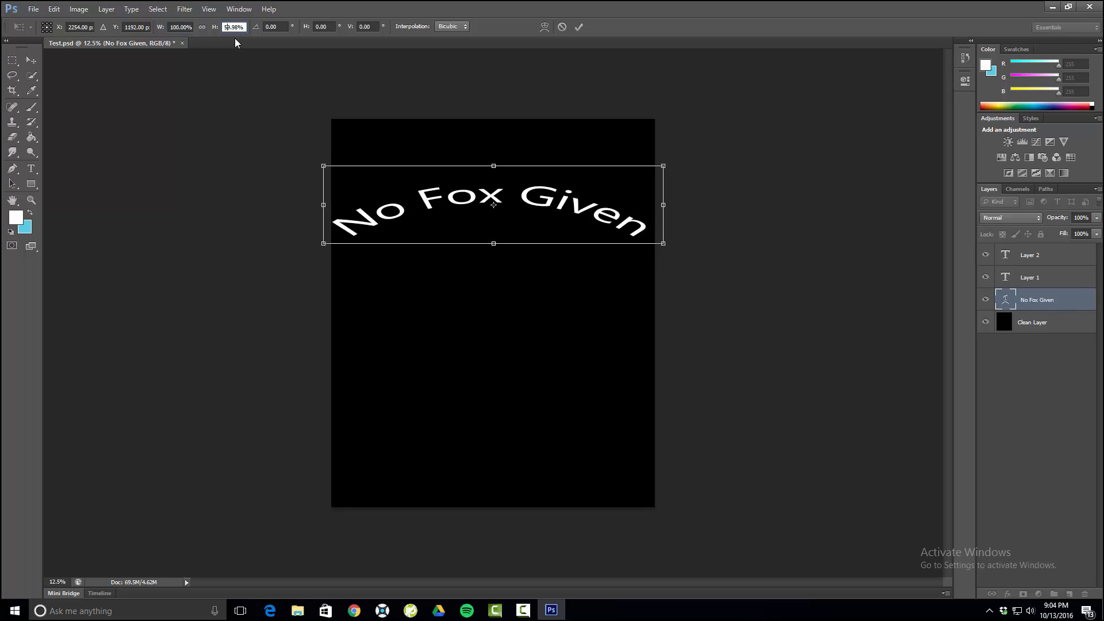
{"action": "key", "text": "BackSpace"}
{"action": "type", "text": "6"}
{"action": "key", "text": "BackSpace"}
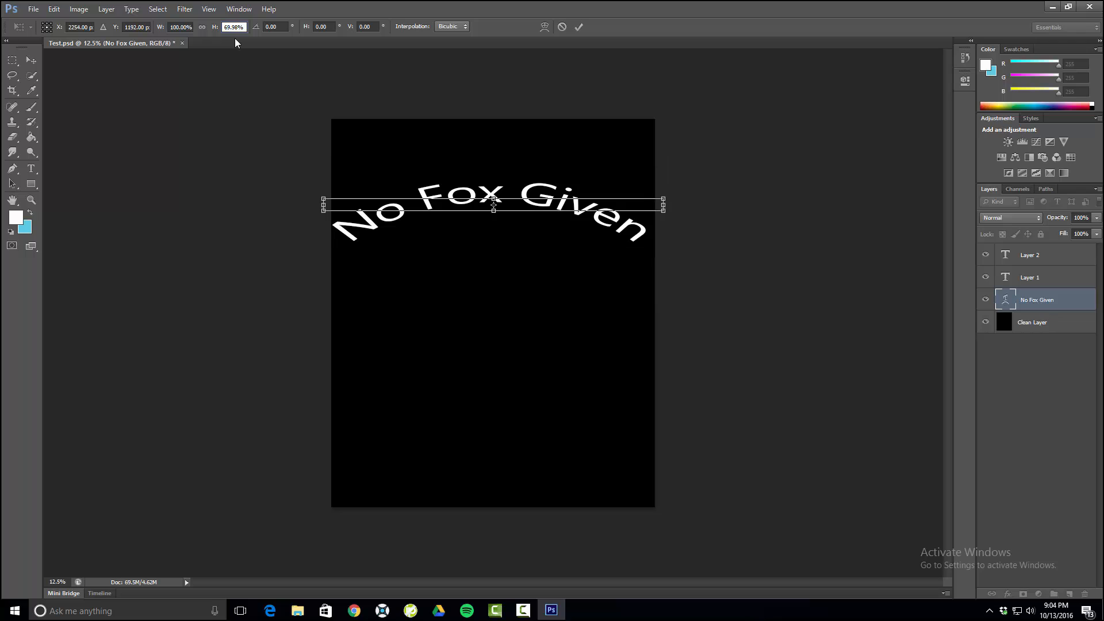
{"action": "type", "text": "7"}
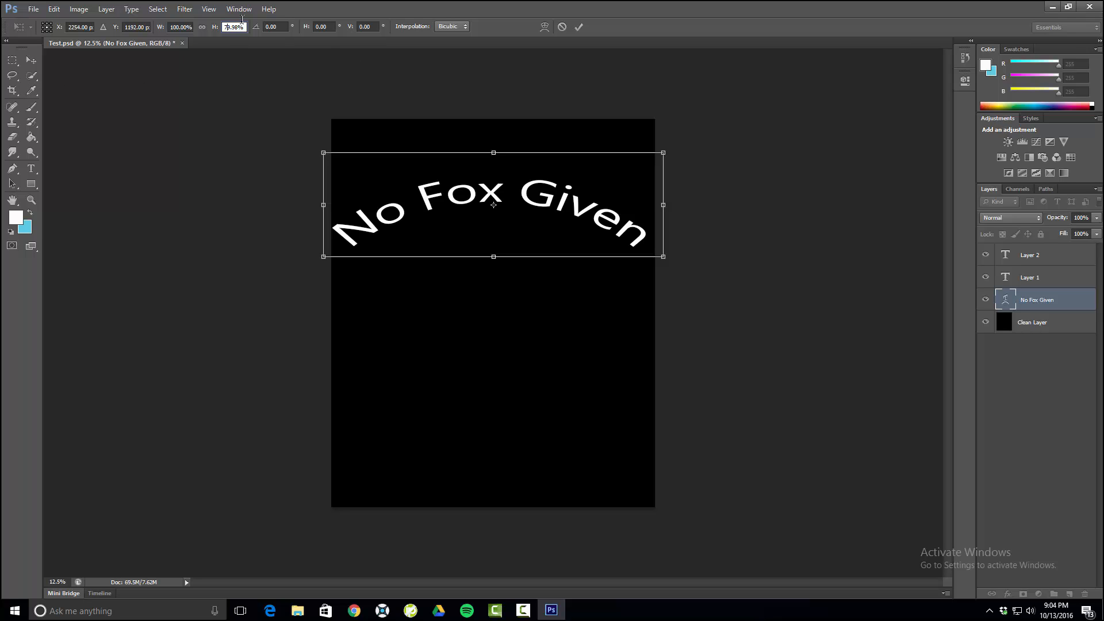
{"action": "key", "text": "BackSpace"}
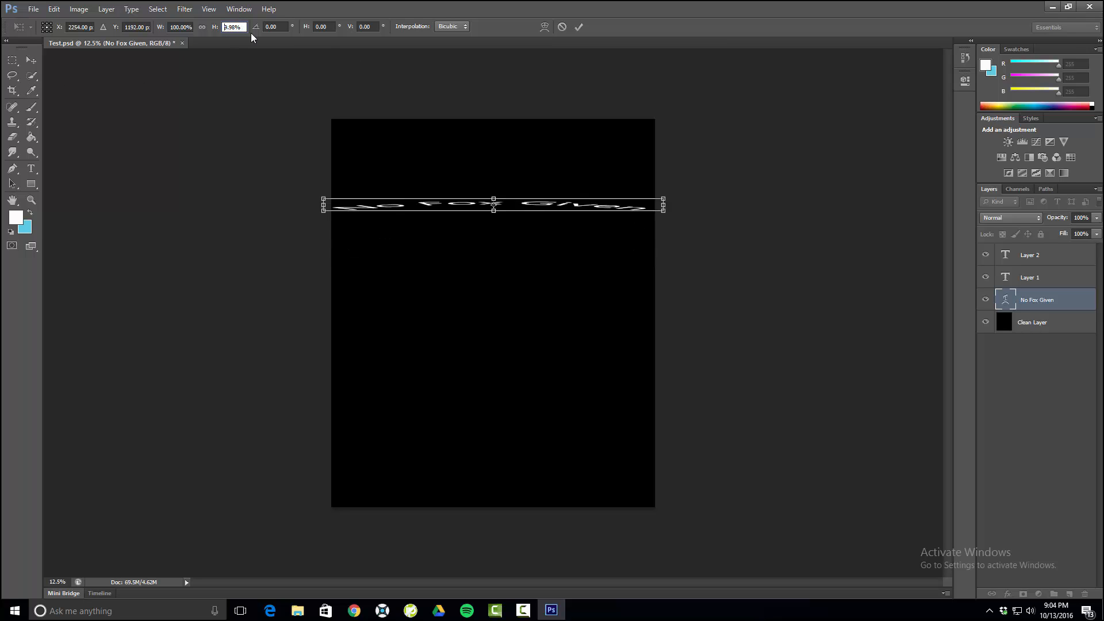
{"action": "type", "text": "8"}
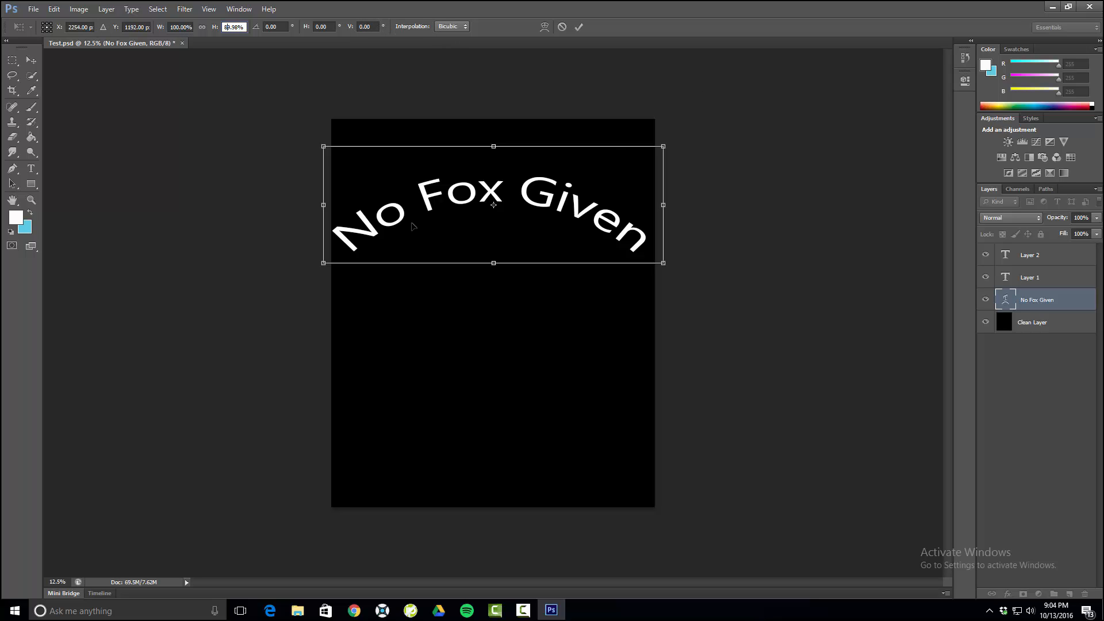
- Resize the arched text to about 96.44% width and 91.31% height and commit the transform
{"action": "left_click_drag", "start_coordinate": [663, 263], "coordinate": [788, 268]}
{"action": "left_click_drag", "start_coordinate": [727, 270], "coordinate": [655, 269]}
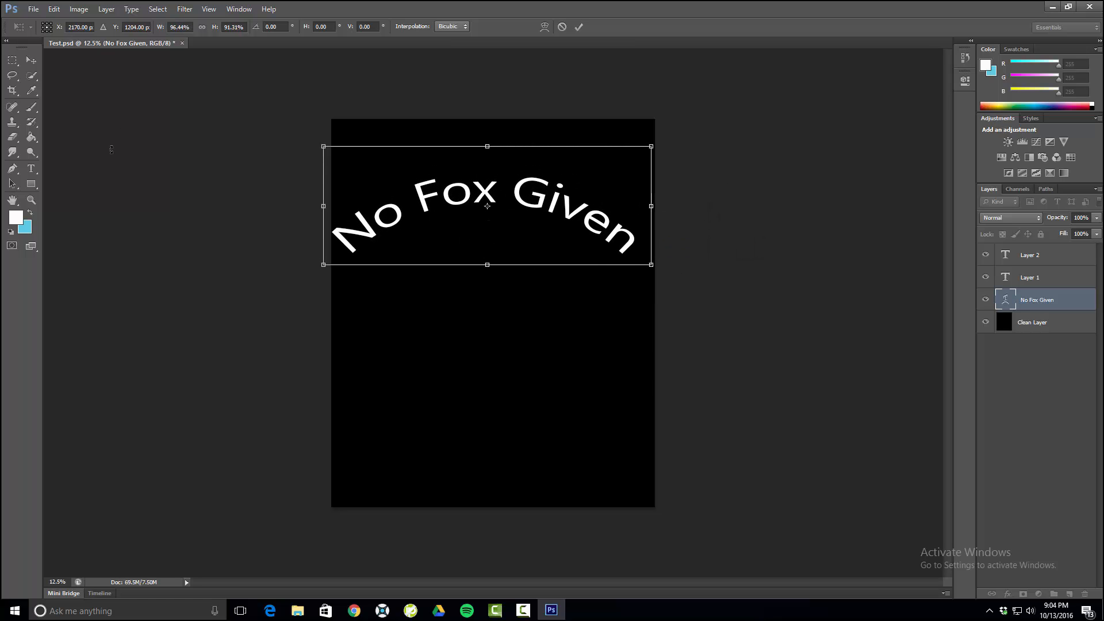
{"action": "key", "text": "Return"}
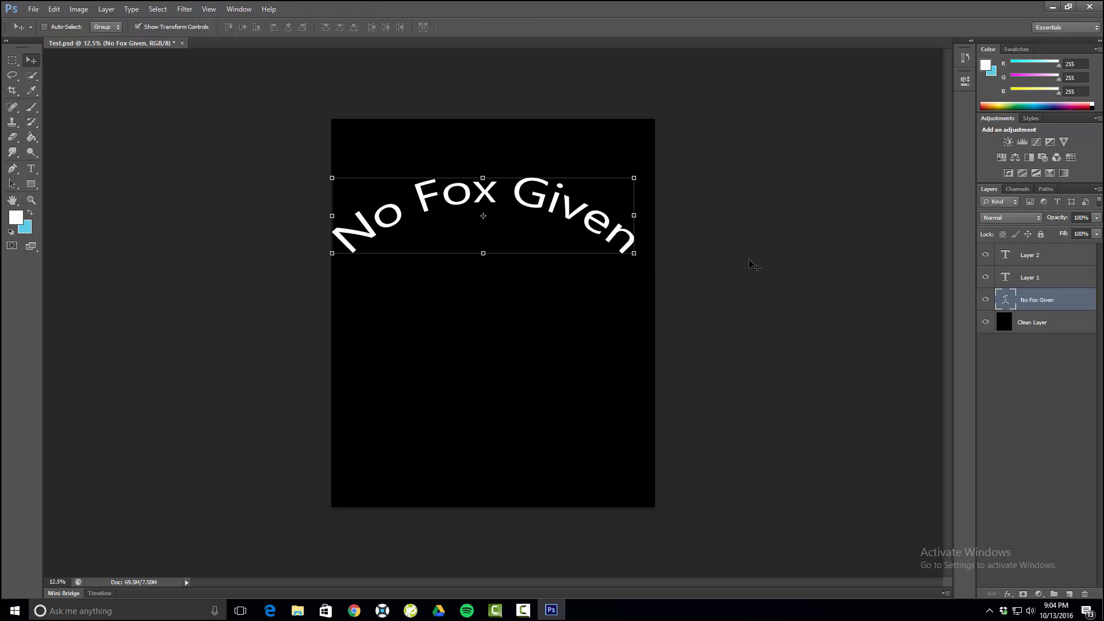
- Move the "No Fox Given" text slightly up and to the right so it is centred across the upper canvas
{"action": "left_click", "coordinate": [1041, 323]}
{"action": "left_click", "coordinate": [1038, 300]}
{"action": "left_click", "coordinate": [1034, 283]}
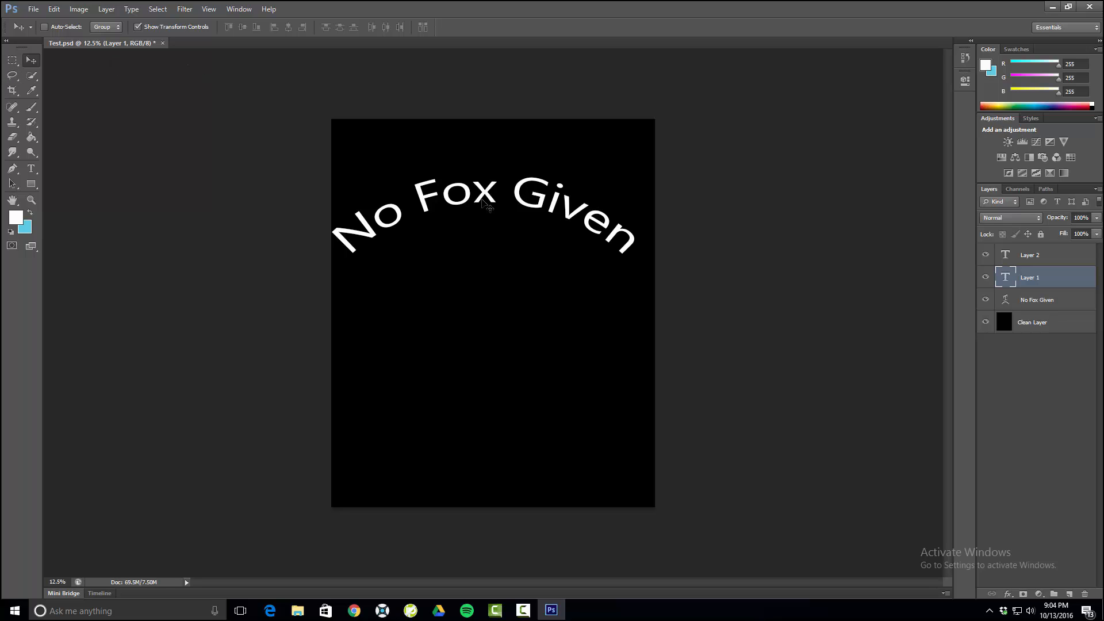
{"action": "left_click", "coordinate": [1021, 302]}
{"action": "left_click_drag", "start_coordinate": [482, 191], "coordinate": [491, 171]}
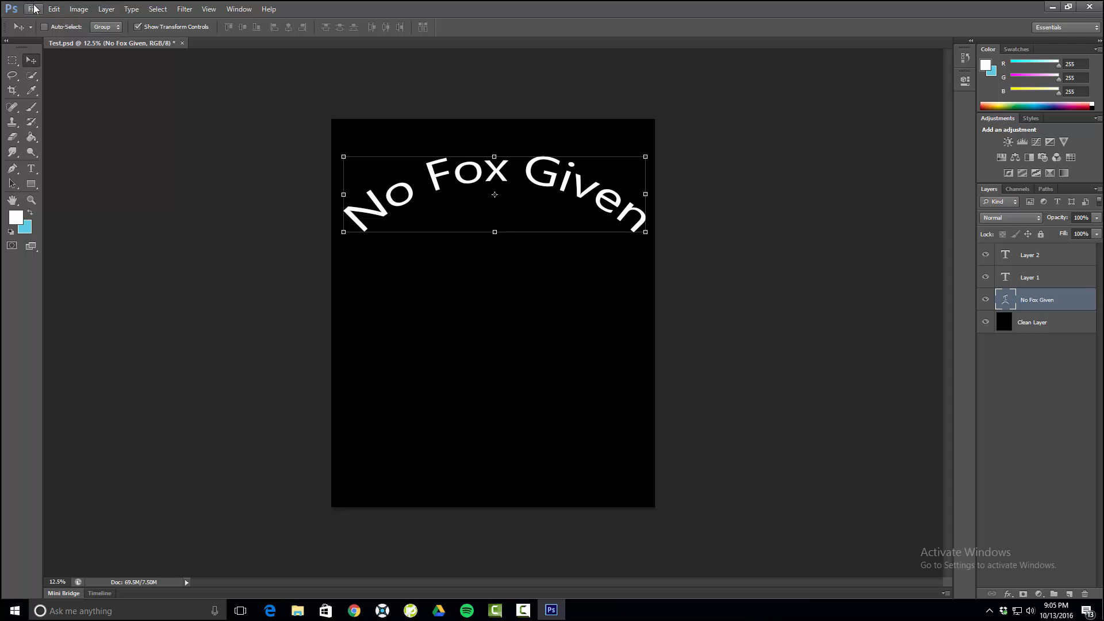
- Open the fox silhouette image nicubunu-Fox-contour-2400px.png from the Downloads folder
{"action": "left_click", "coordinate": [35, 8]}
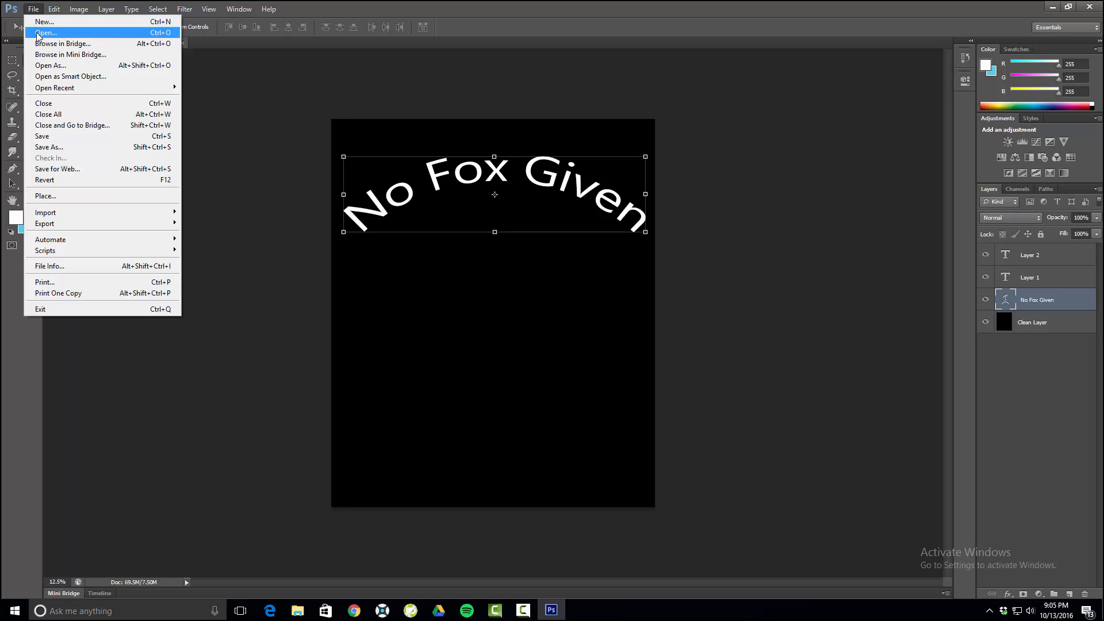
{"action": "left_click", "coordinate": [45, 32]}
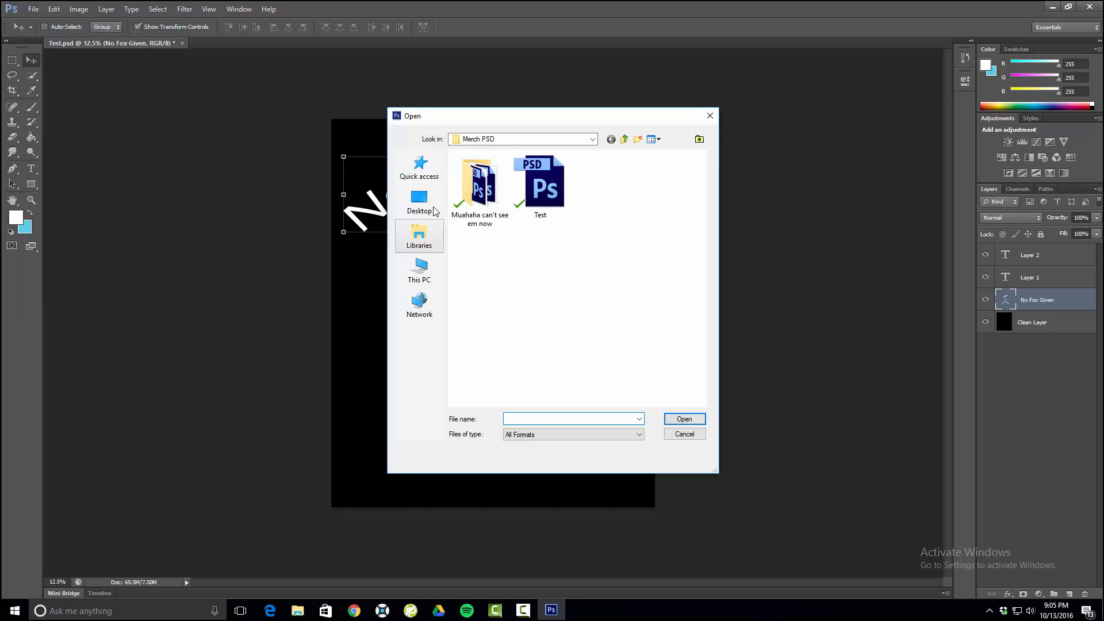
{"action": "left_click", "coordinate": [426, 251]}
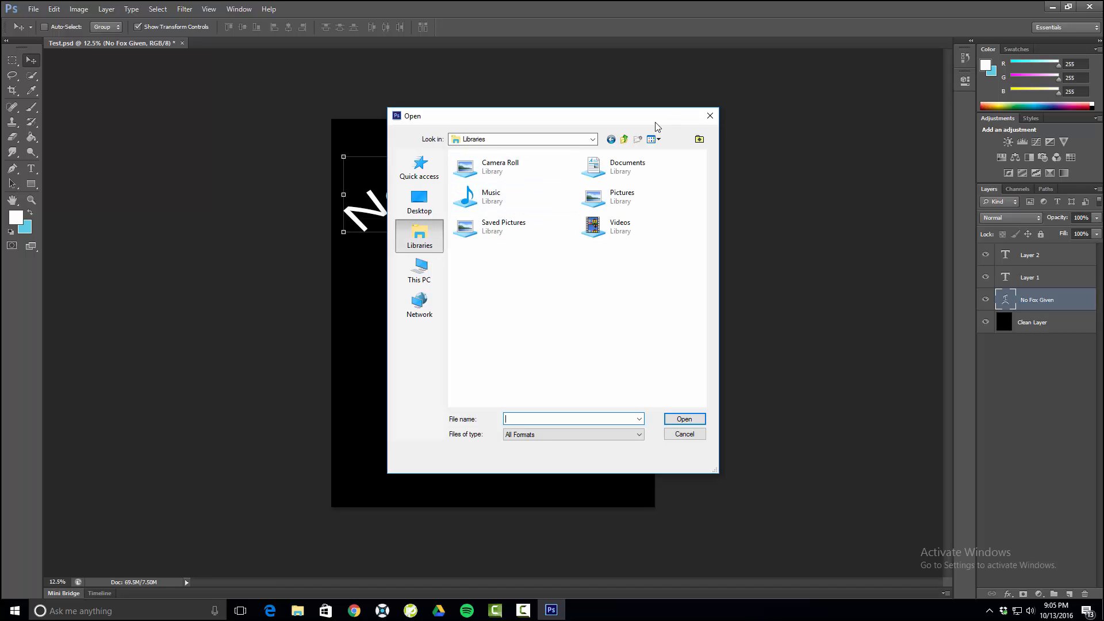
{"action": "left_click", "coordinate": [591, 139]}
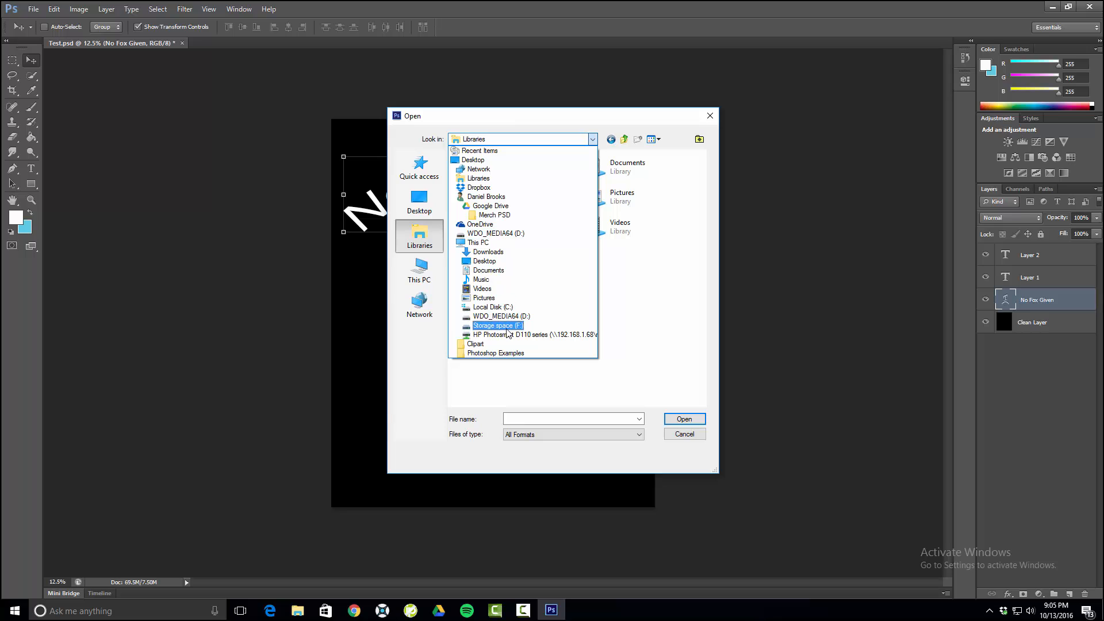
{"action": "left_click", "coordinate": [495, 252]}
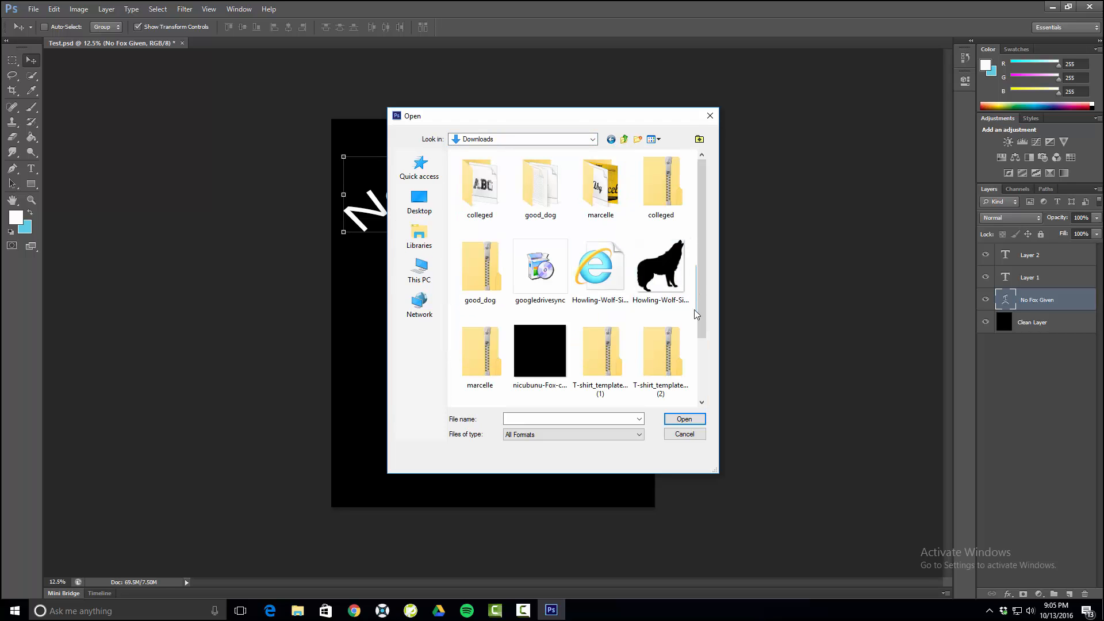
{"action": "left_click", "coordinate": [526, 340]}
{"action": "left_click", "coordinate": [670, 421]}
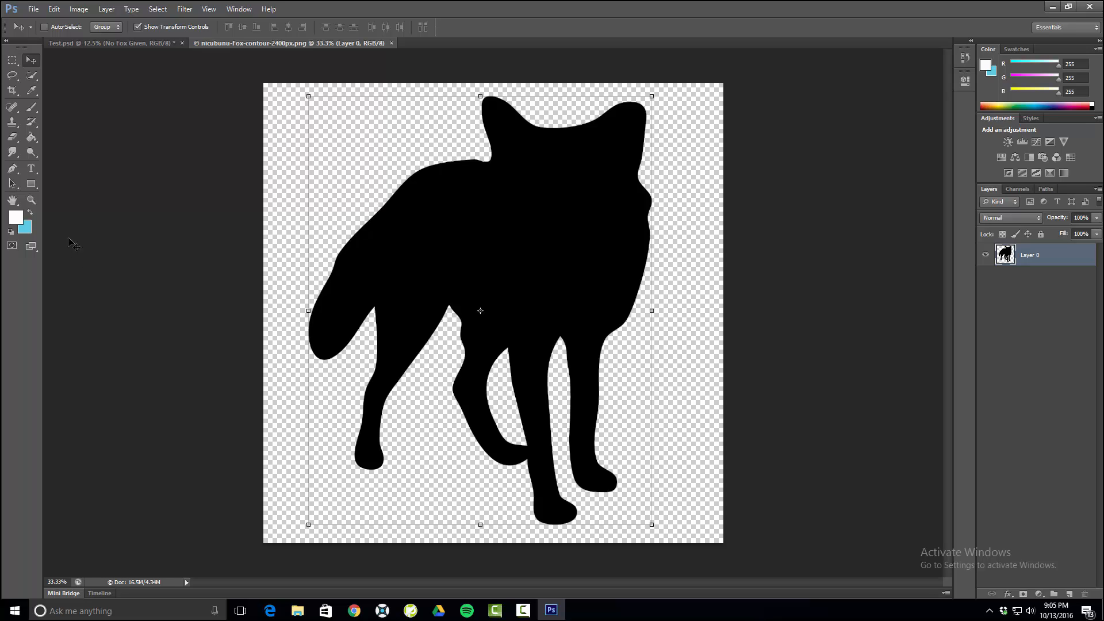
- Fill the fox silhouette with white and copy it into Test.psd beneath the arch of the text
{"action": "left_click", "coordinate": [31, 137]}
{"action": "left_click", "coordinate": [475, 238]}
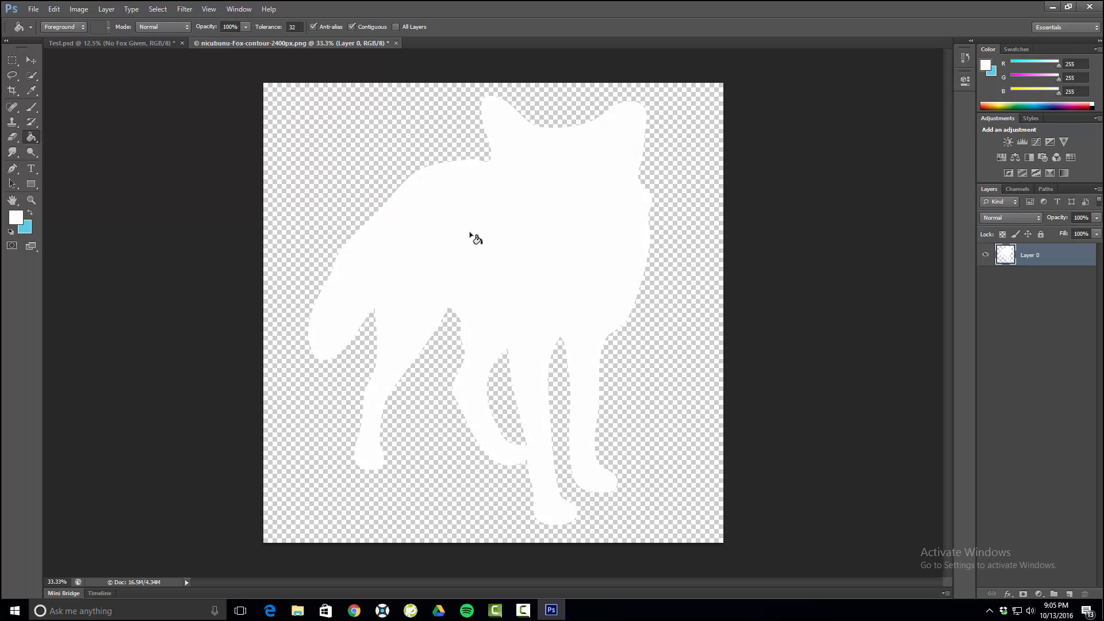
{"action": "left_click", "coordinate": [31, 60]}
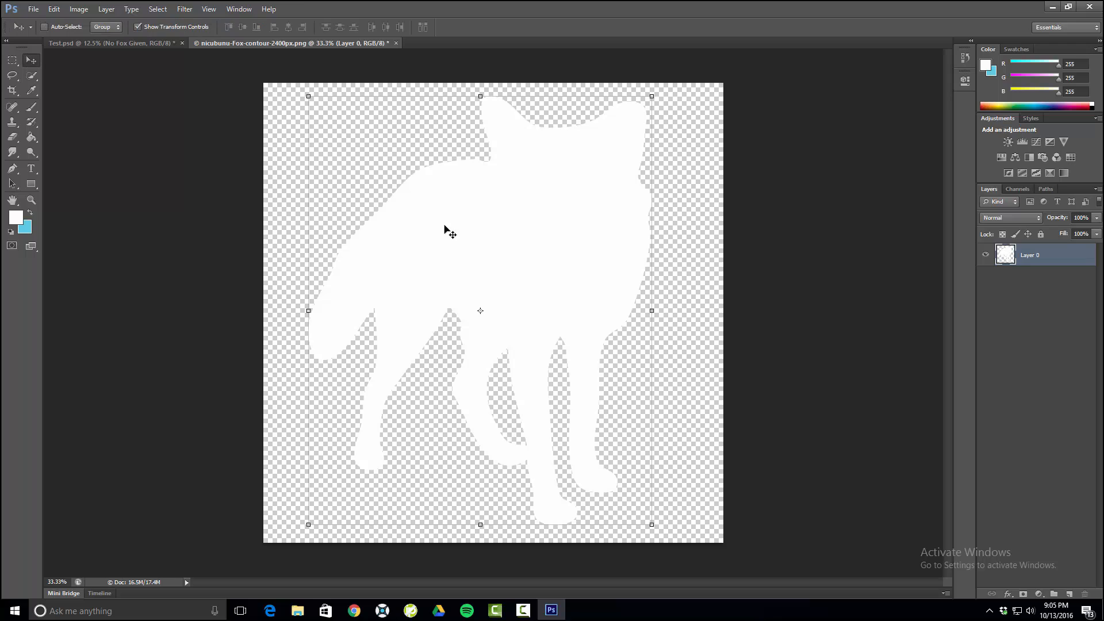
{"action": "left_click_drag", "start_coordinate": [526, 253], "coordinate": [92, 43]}
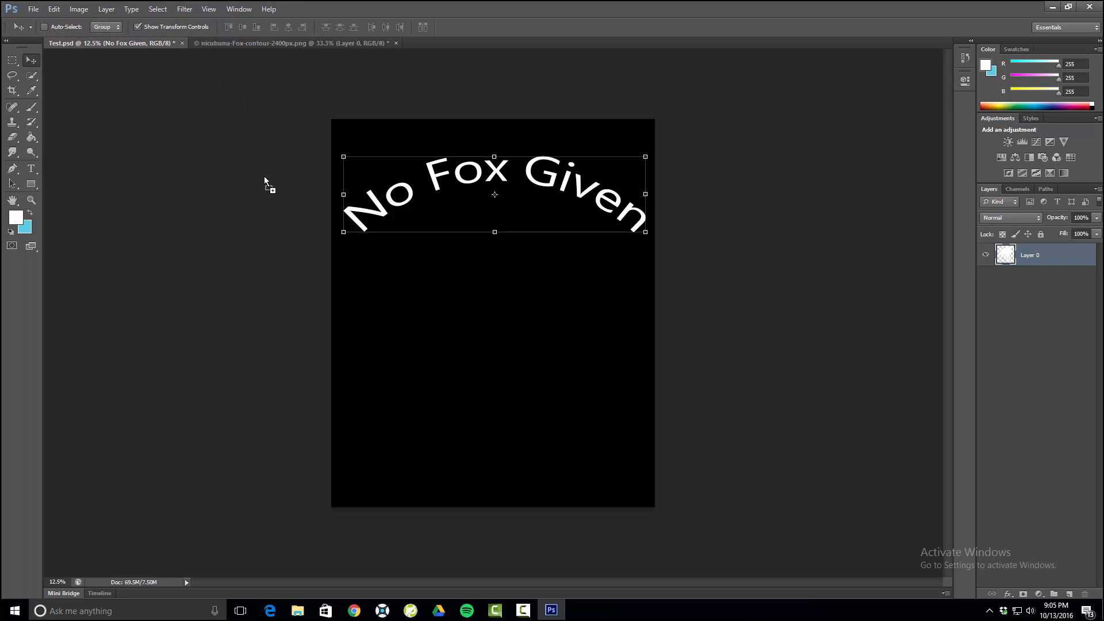
{"action": "left_click_drag", "start_coordinate": [263, 176], "coordinate": [503, 278]}
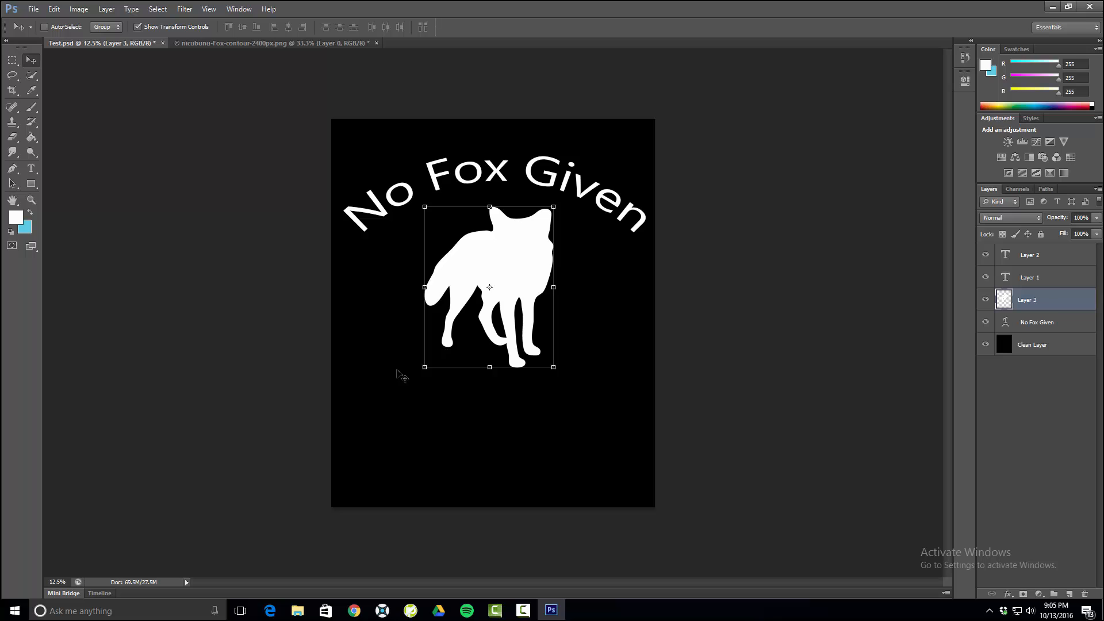
- Enlarge the fox to about 160%, move it up so it overlaps the arched text, and commit the transform
{"action": "left_click_drag", "start_coordinate": [424, 368], "coordinate": [369, 436]}
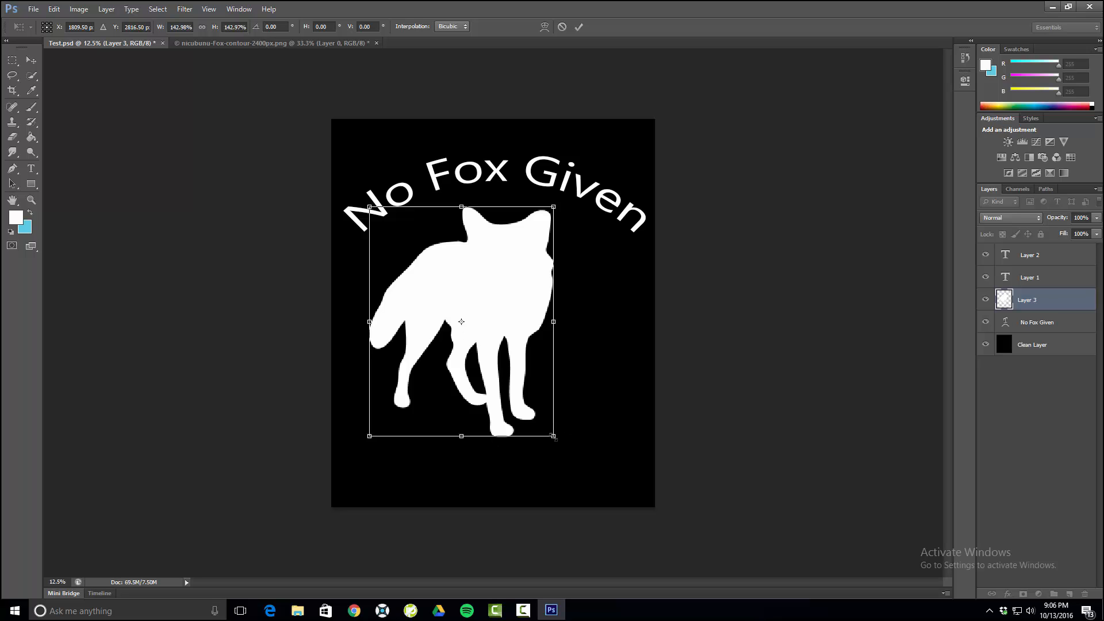
{"action": "left_click_drag", "start_coordinate": [554, 437], "coordinate": [574, 460]}
{"action": "left_click_drag", "start_coordinate": [512, 327], "coordinate": [523, 249]}
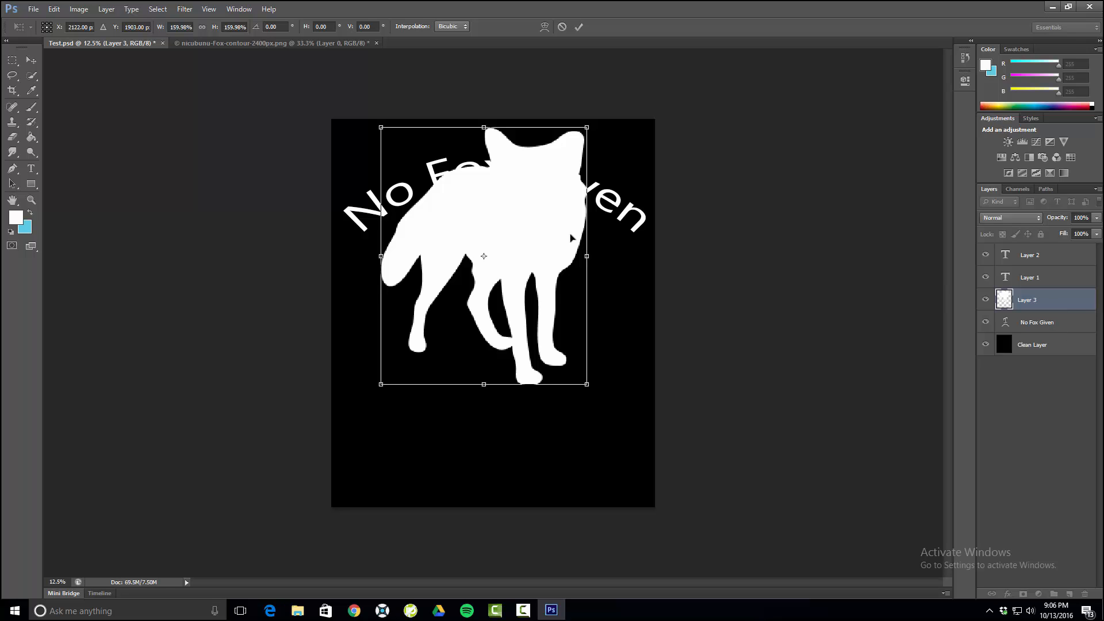
{"action": "key", "text": "Return"}
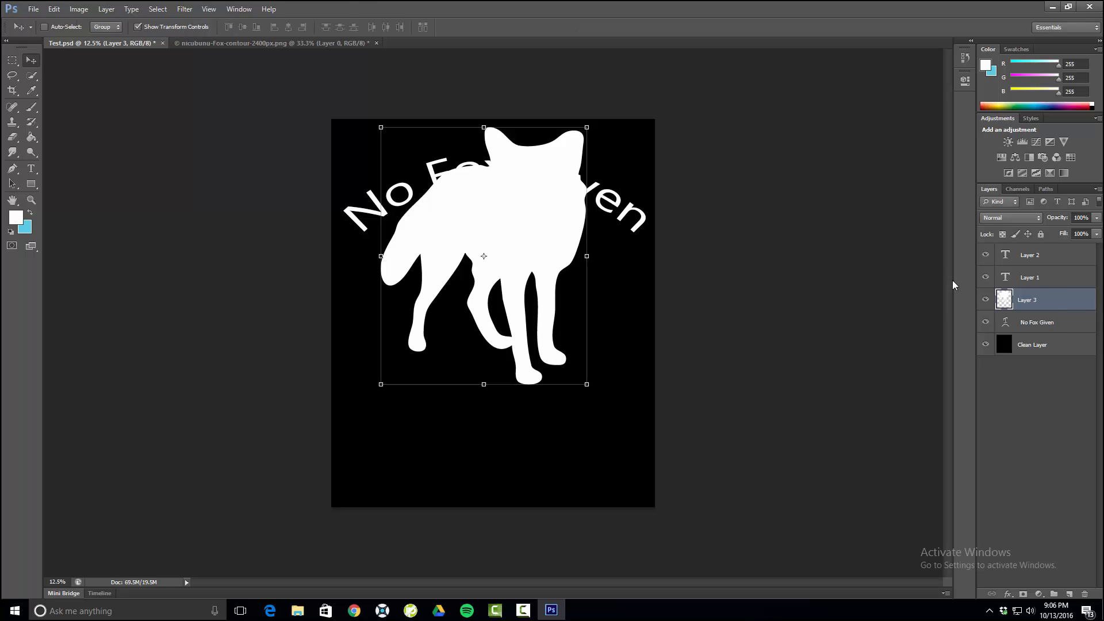
- Try the fox layer beneath the "No Fox Given" layer at 19% opacity and return its opacity to 100%
{"action": "left_click_drag", "start_coordinate": [1055, 302], "coordinate": [1051, 329]}
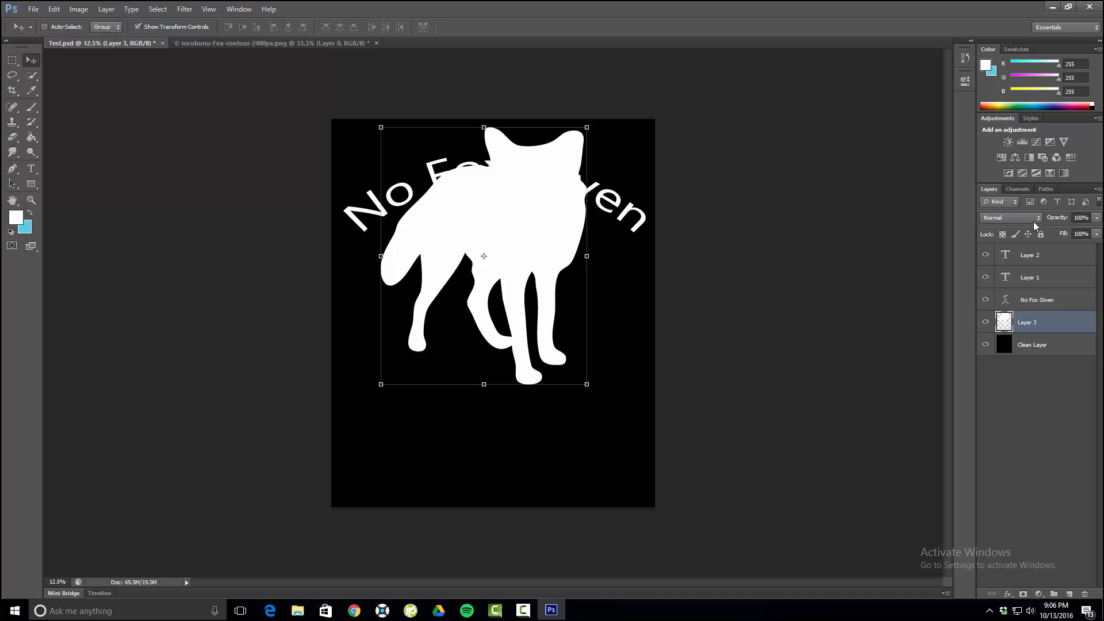
{"action": "left_click", "coordinate": [1096, 218]}
{"action": "left_click_drag", "start_coordinate": [1098, 233], "coordinate": [1049, 239]}
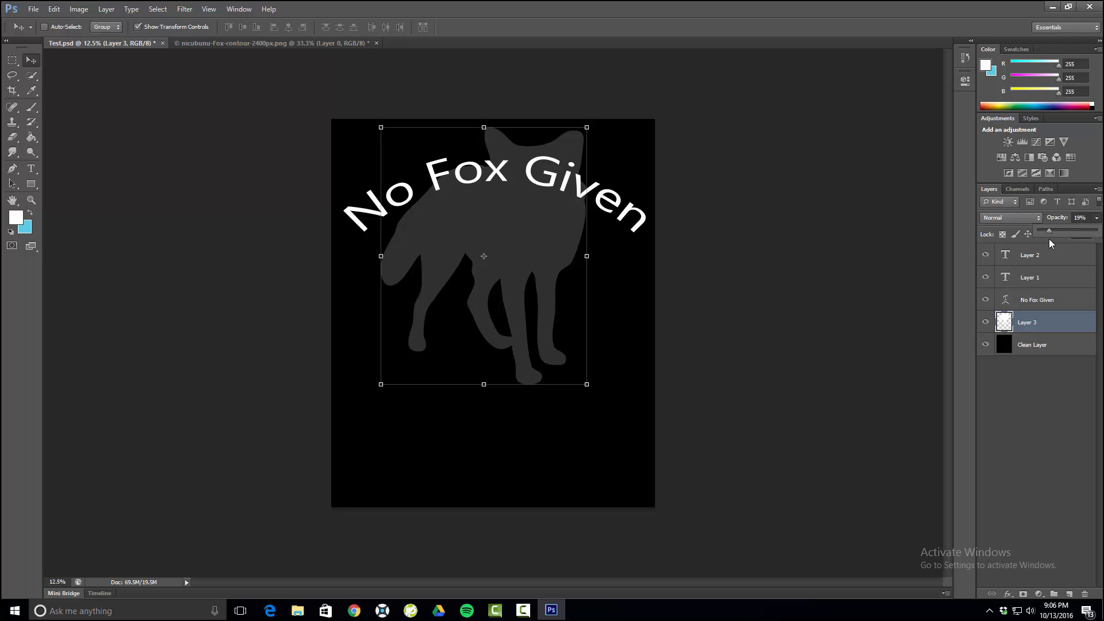
{"action": "left_click", "coordinate": [1049, 239]}
{"action": "left_click", "coordinate": [1097, 218]}
{"action": "left_click_drag", "start_coordinate": [1053, 229], "coordinate": [1098, 230]}
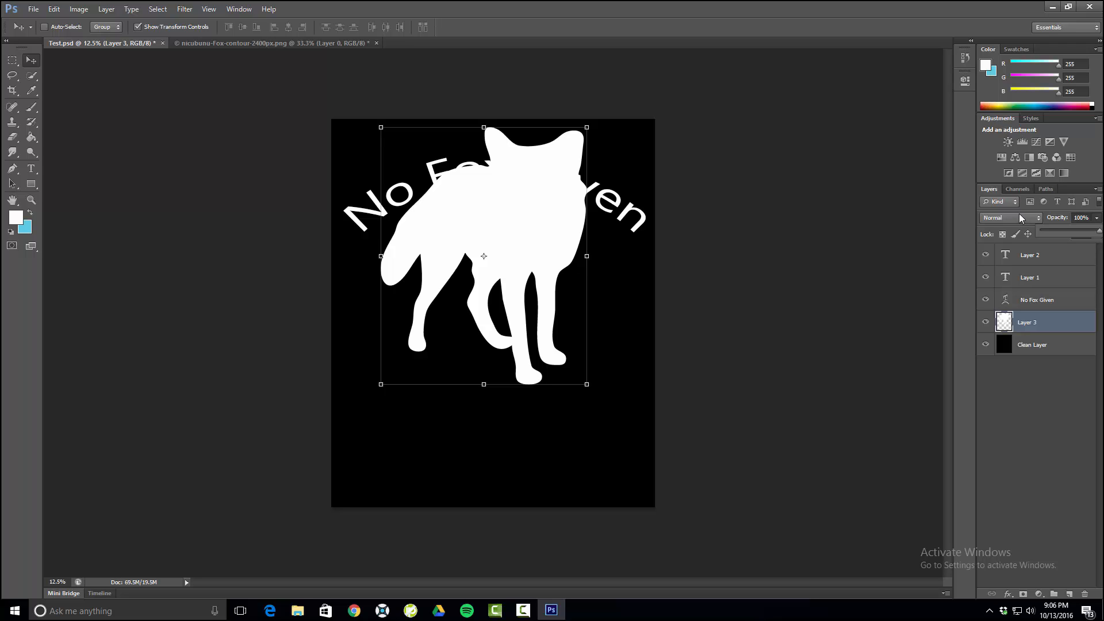
- Try the Dissolve and Overlay blend modes on the fox layer
{"action": "left_click", "coordinate": [989, 219]}
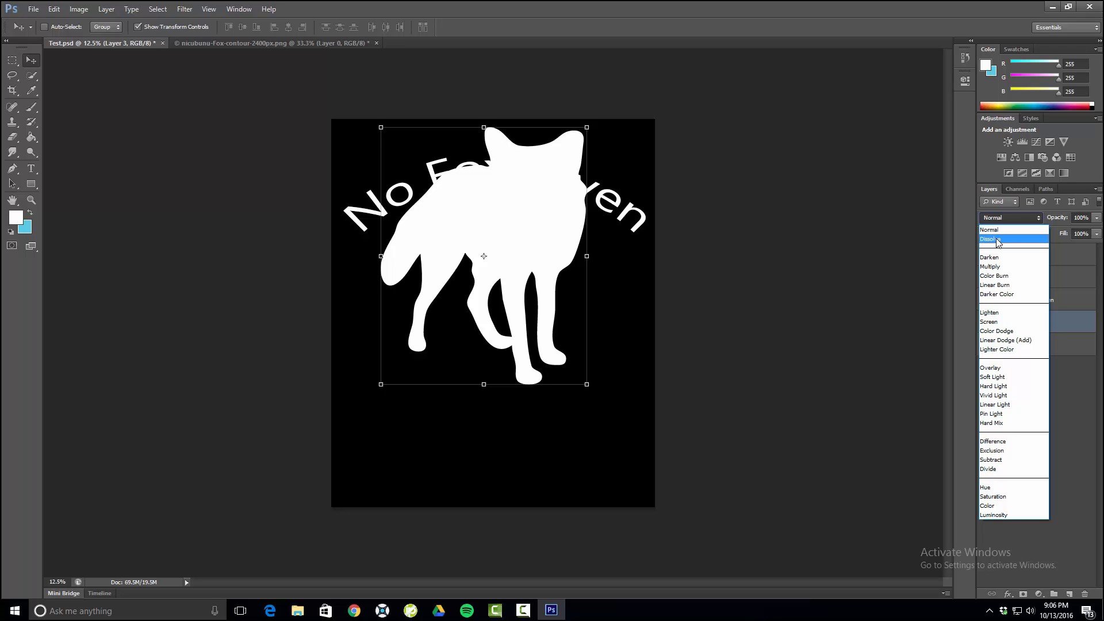
{"action": "left_click", "coordinate": [998, 238]}
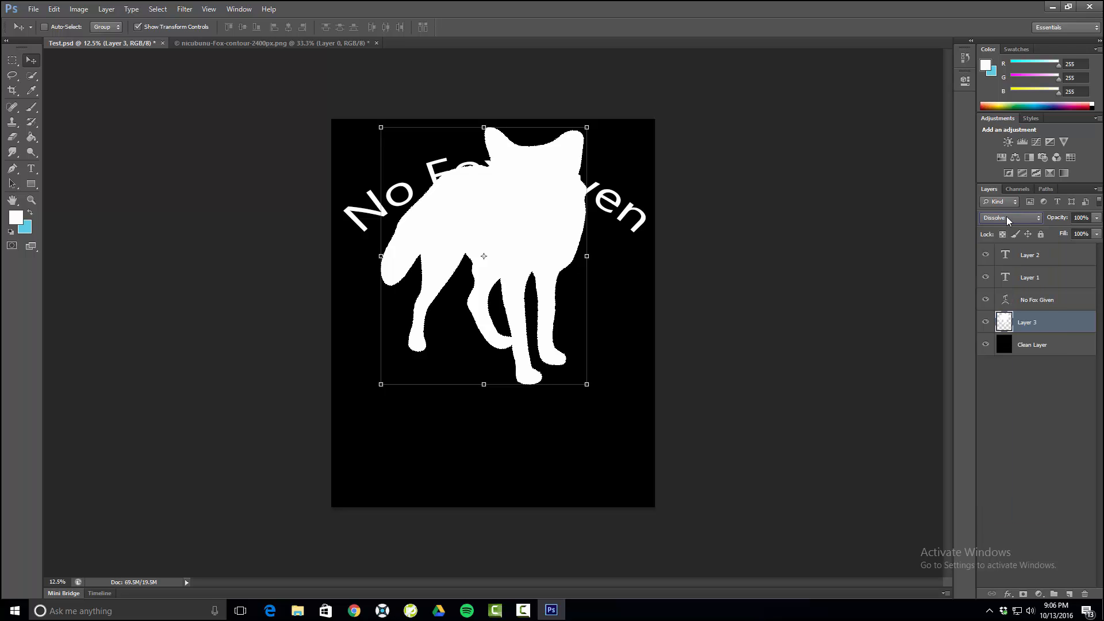
{"action": "left_click", "coordinate": [1006, 217]}
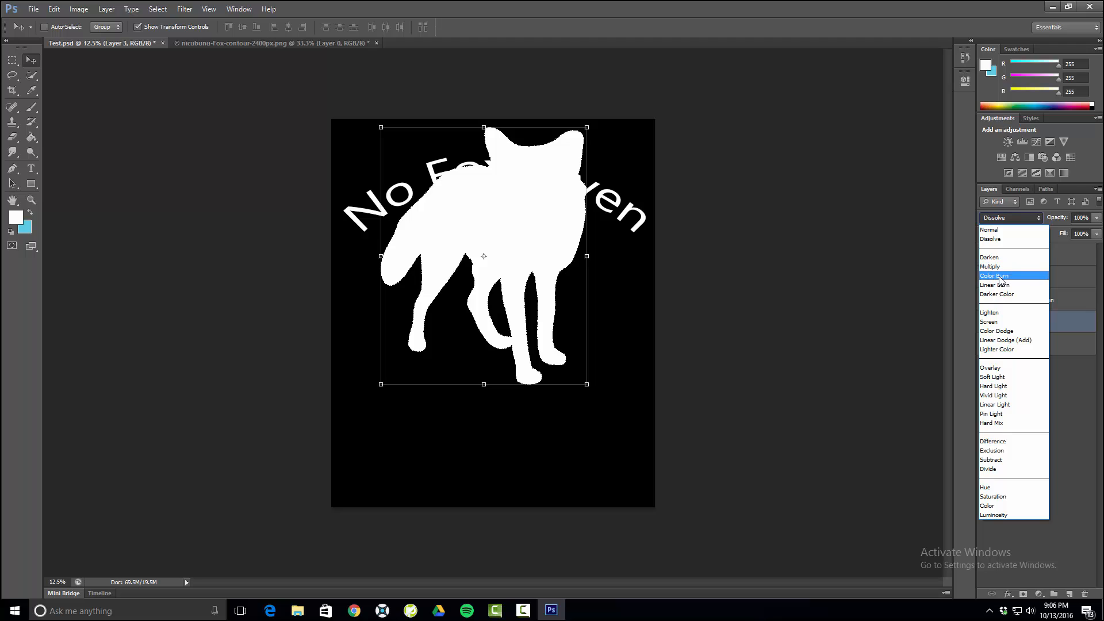
{"action": "left_click", "coordinate": [1002, 368]}
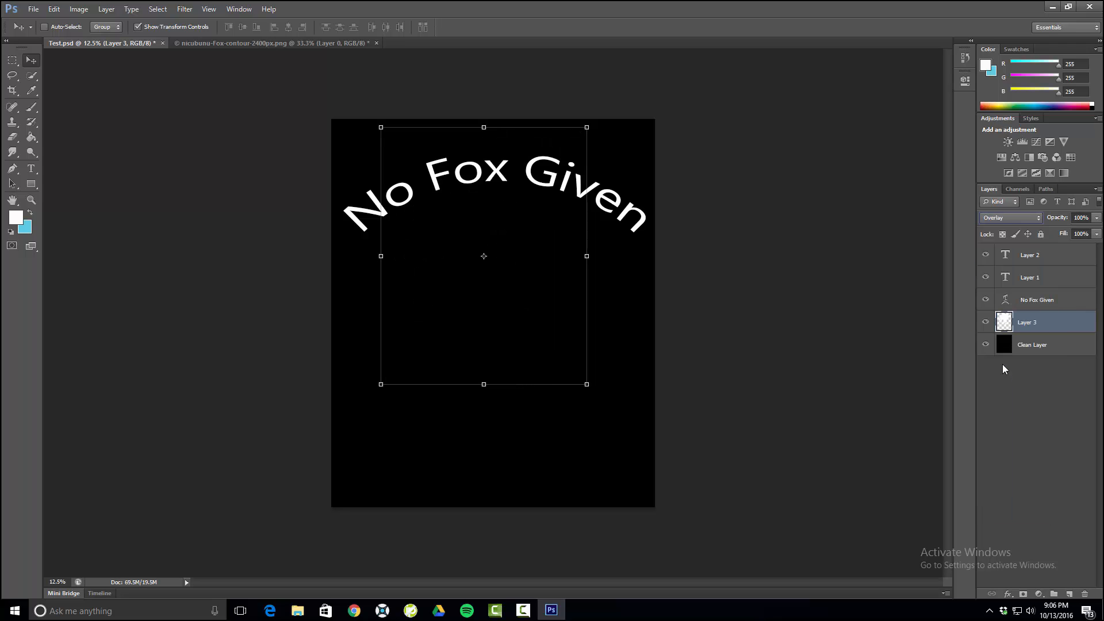
- Move the fox layer back above the "No Fox Given" layer and hide Layer 1 and Layer 2
{"action": "left_click_drag", "start_coordinate": [1019, 318], "coordinate": [985, 254]}
- Try the Screen, Hard Light, Hard Mix and Difference blend modes on the fox layer
{"action": "left_click", "coordinate": [1010, 217]}
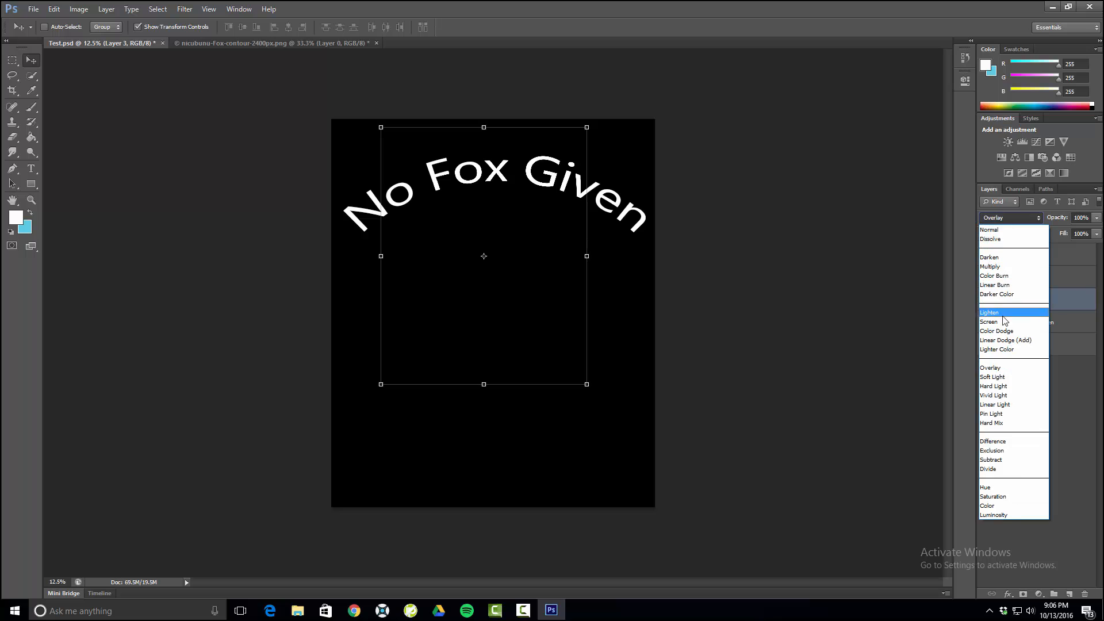
{"action": "left_click", "coordinate": [1003, 318]}
{"action": "left_click", "coordinate": [1004, 219]}
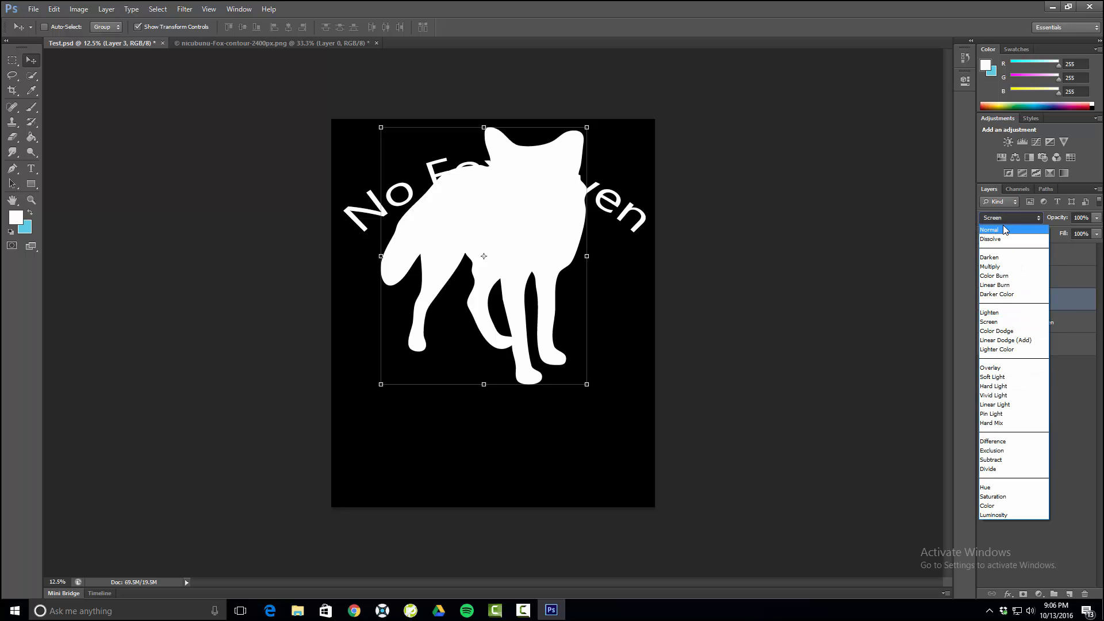
{"action": "left_click", "coordinate": [998, 386]}
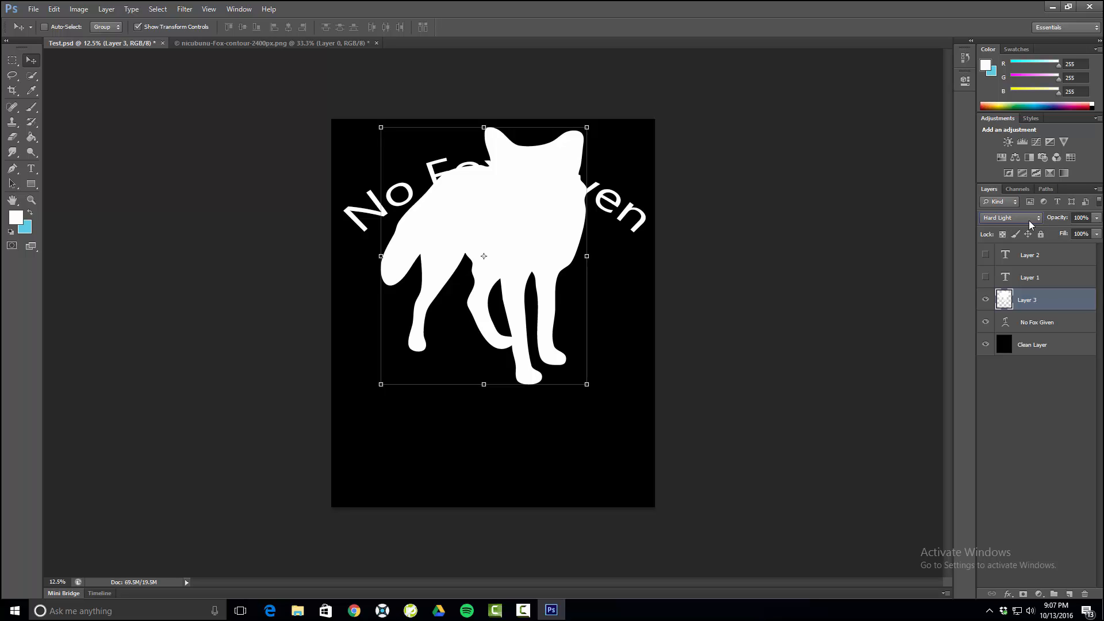
{"action": "scroll", "coordinate": [1030, 220], "scroll_direction": "down", "scroll_amount": 2}
{"action": "scroll", "coordinate": [1027, 220], "scroll_direction": "down", "scroll_amount": 2}
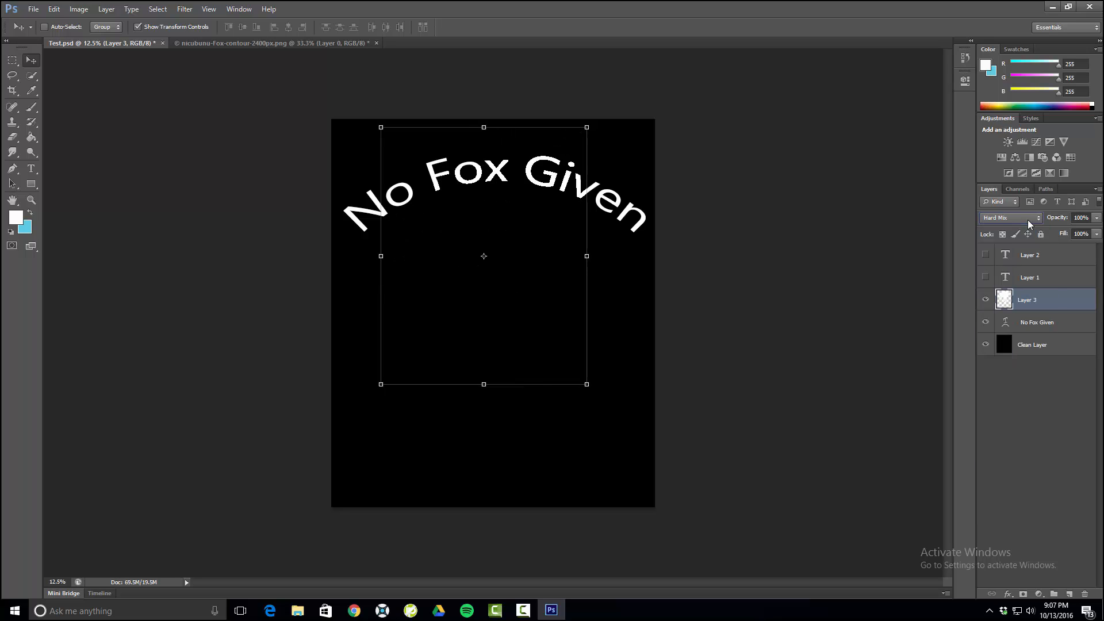
{"action": "scroll", "coordinate": [1027, 220], "scroll_direction": "up", "scroll_amount": 1}
{"action": "scroll", "coordinate": [1027, 219], "scroll_direction": "down", "scroll_amount": 2}
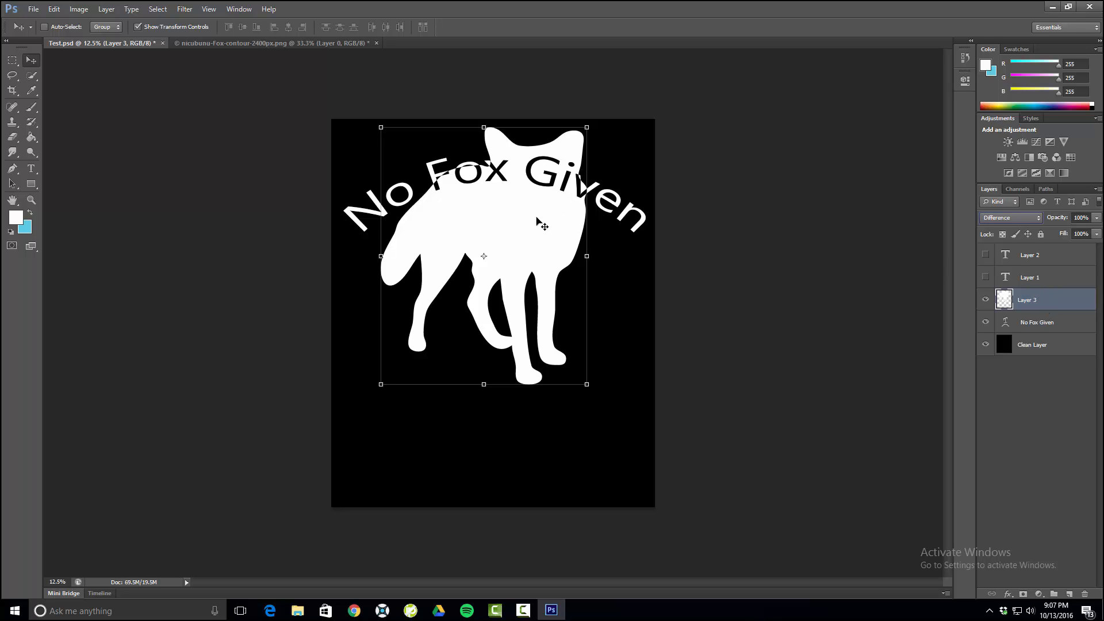
- Move the fox below the arched text and set its layer's blend mode to Normal
{"action": "left_click_drag", "start_coordinate": [535, 230], "coordinate": [496, 216]}
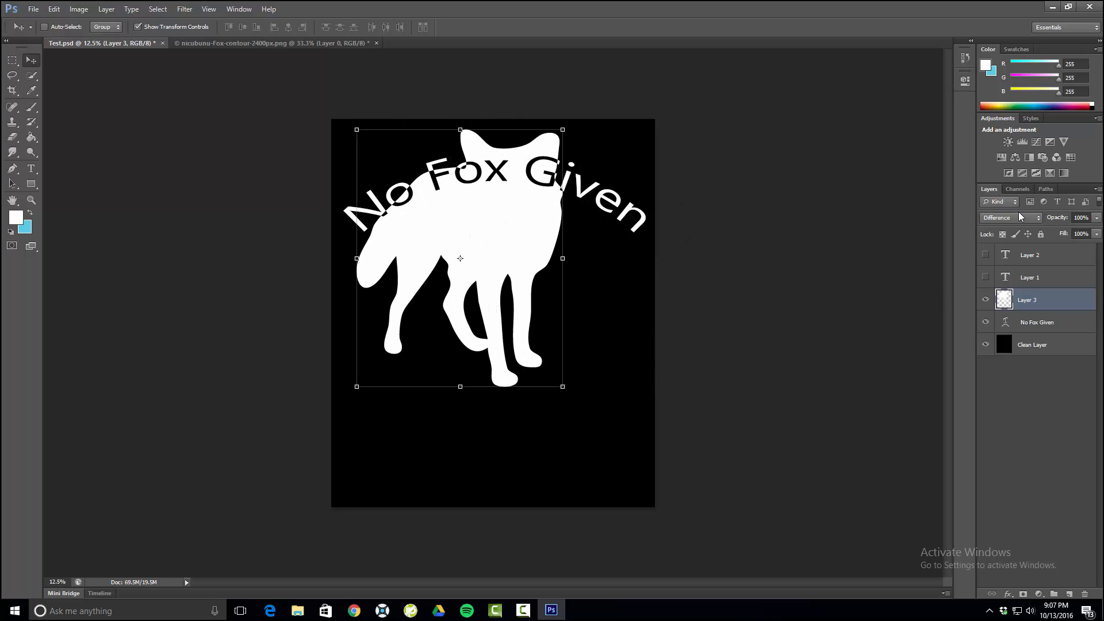
{"action": "left_click_drag", "start_coordinate": [442, 234], "coordinate": [447, 310]}
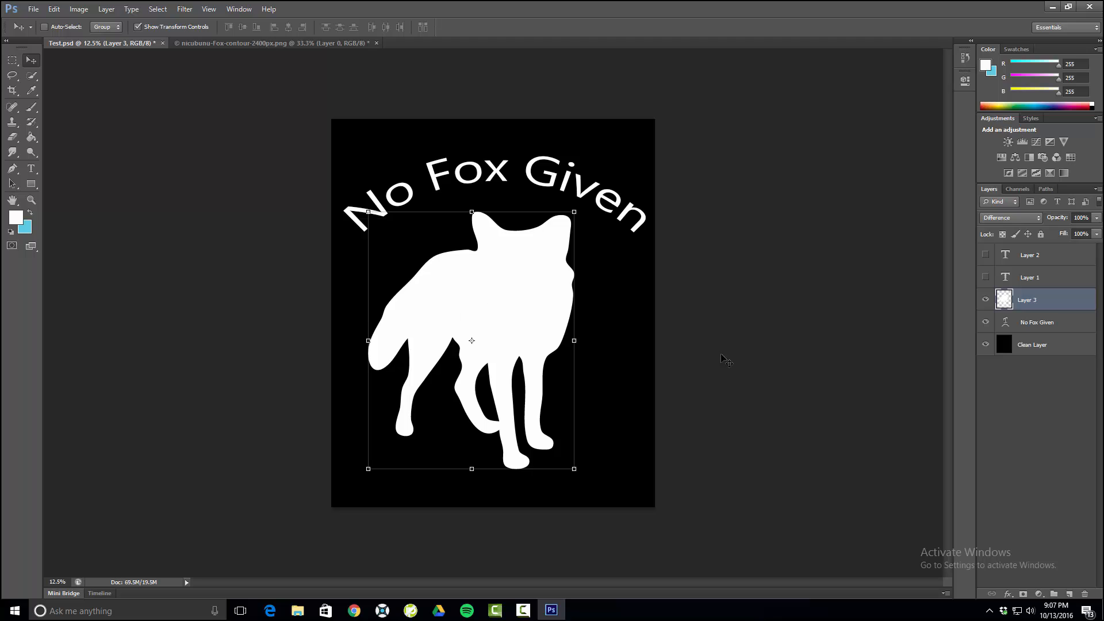
{"action": "left_click", "coordinate": [996, 223]}
{"action": "left_click", "coordinate": [998, 228]}
- Try the Fibers render filter at strength 4 on the fox, using the white and light-blue colours
{"action": "left_click", "coordinate": [190, 10]}
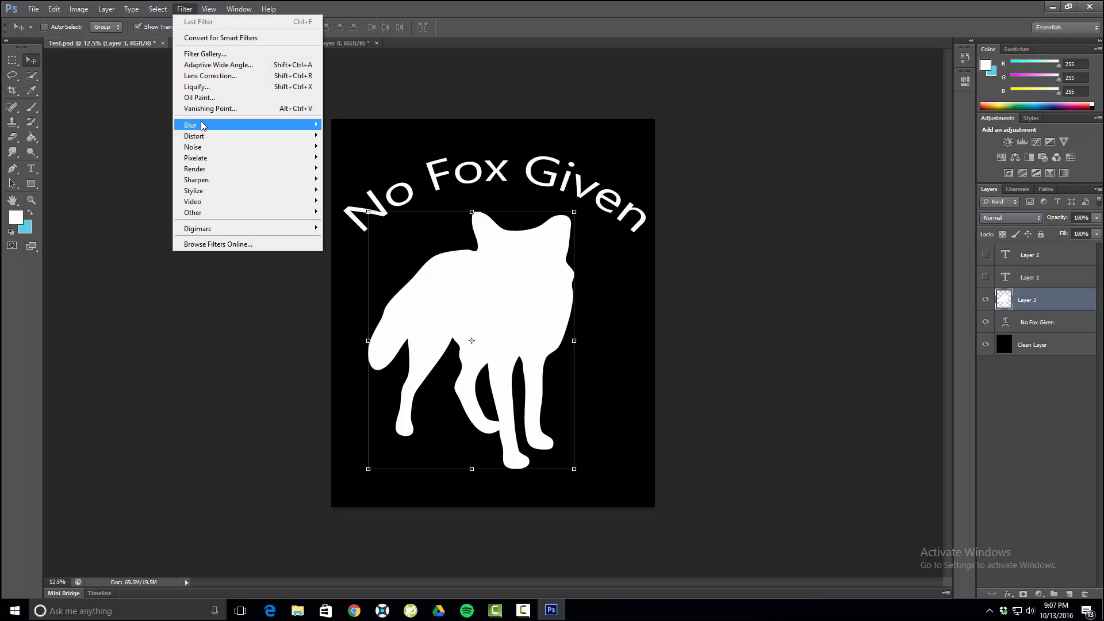
{"action": "mouse_move", "coordinate": [219, 124]}
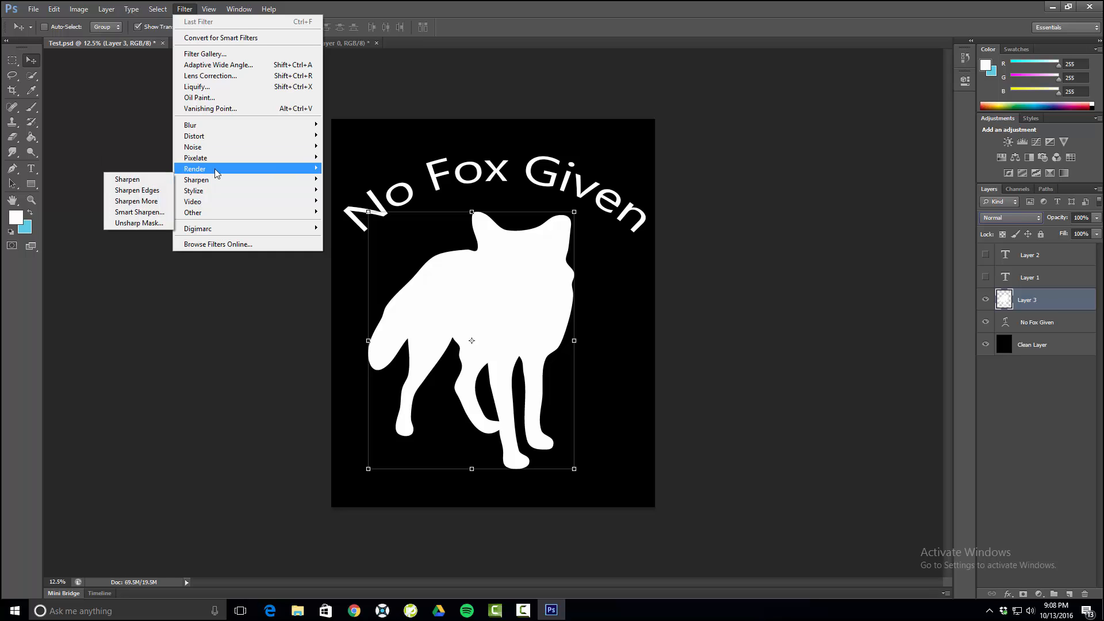
{"action": "mouse_move", "coordinate": [215, 169]}
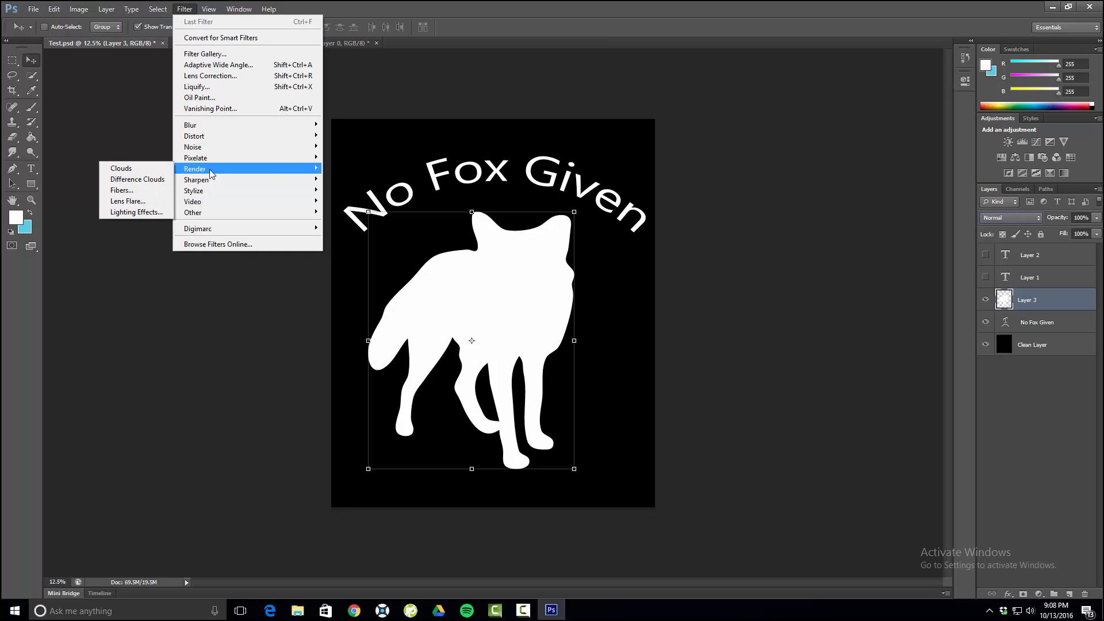
{"action": "left_click", "coordinate": [141, 193]}
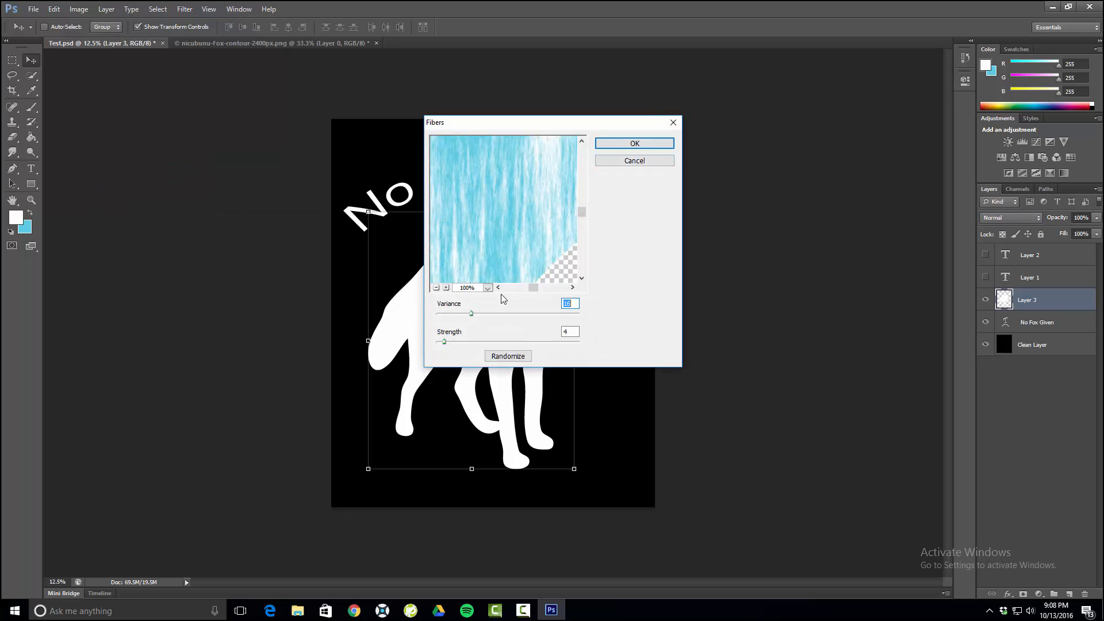
{"action": "left_click", "coordinate": [650, 144]}
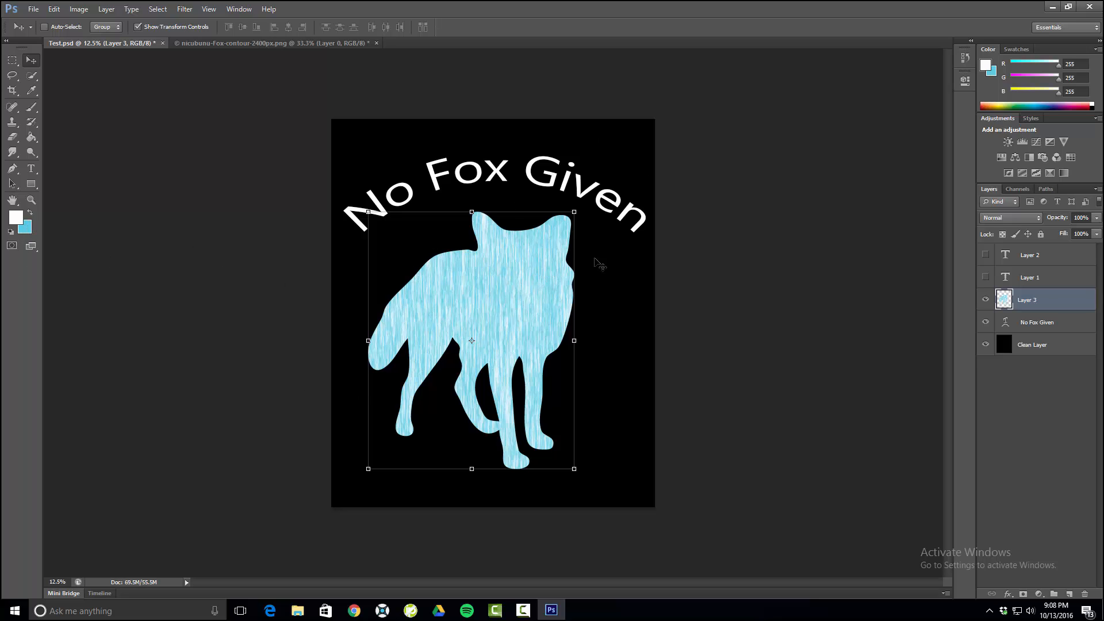
- Set the background colour to black (000000) by sampling it from the canvas
{"action": "left_click", "coordinate": [25, 228]}
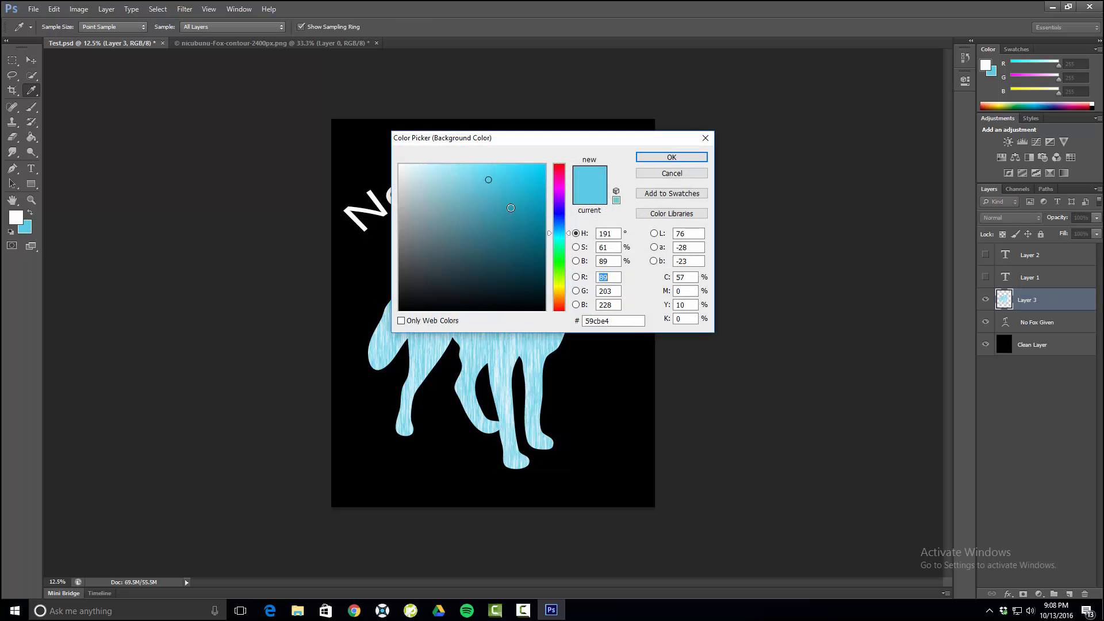
{"action": "left_click", "coordinate": [360, 328]}
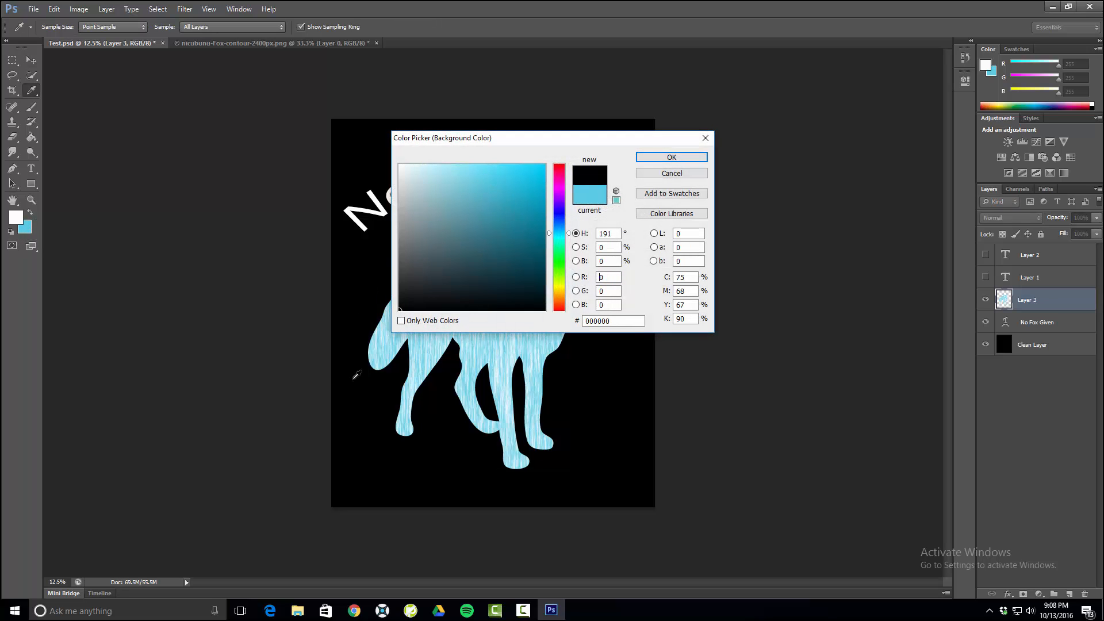
{"action": "left_click", "coordinate": [690, 157]}
{"action": "key", "text": "v"}
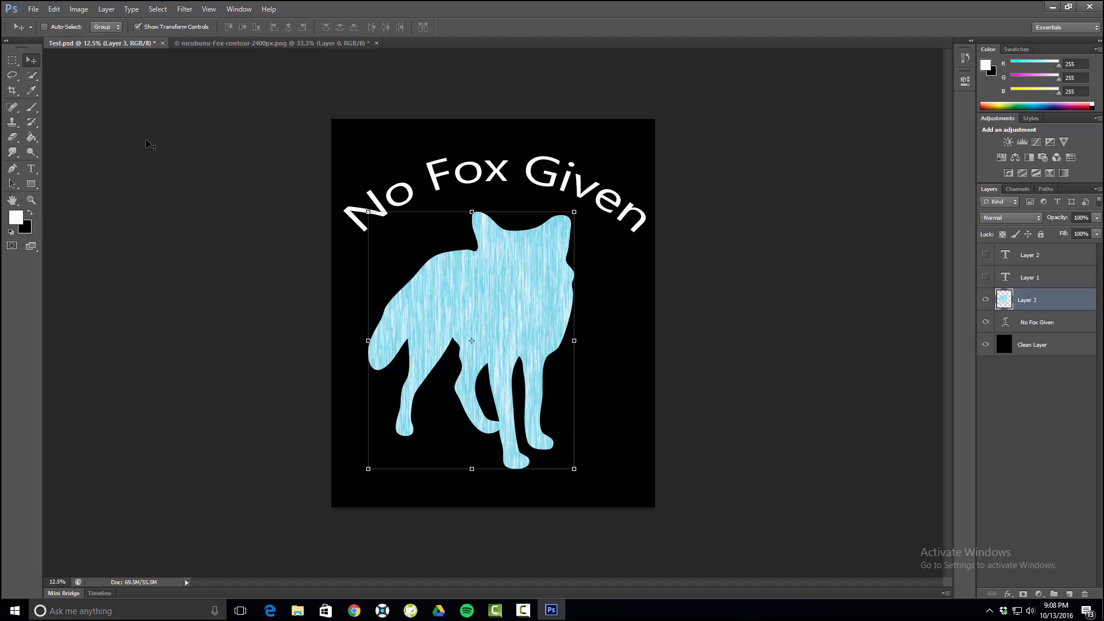
- Apply the Fibers render filter at strength 4 to the fox, using the white and black colours
{"action": "left_click", "coordinate": [179, 10]}
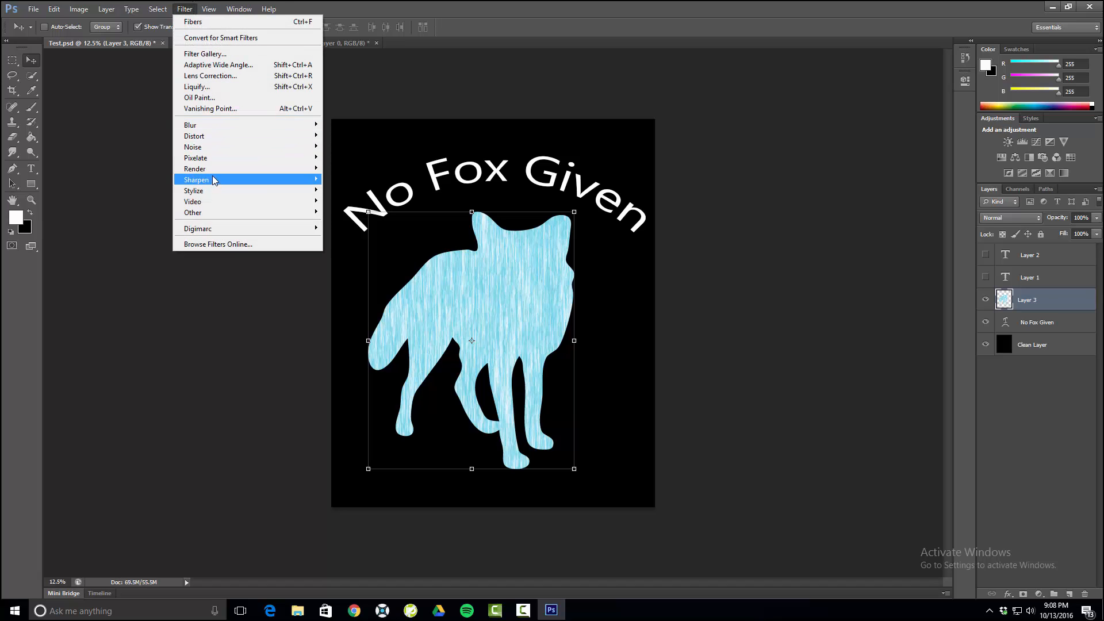
{"action": "mouse_move", "coordinate": [207, 169]}
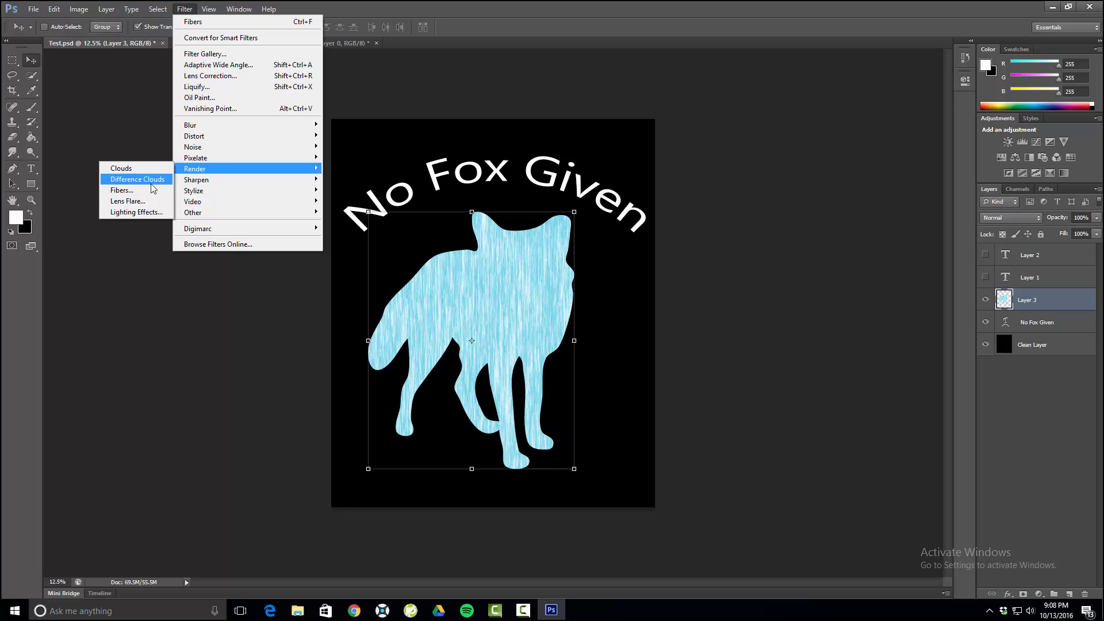
{"action": "left_click", "coordinate": [130, 197]}
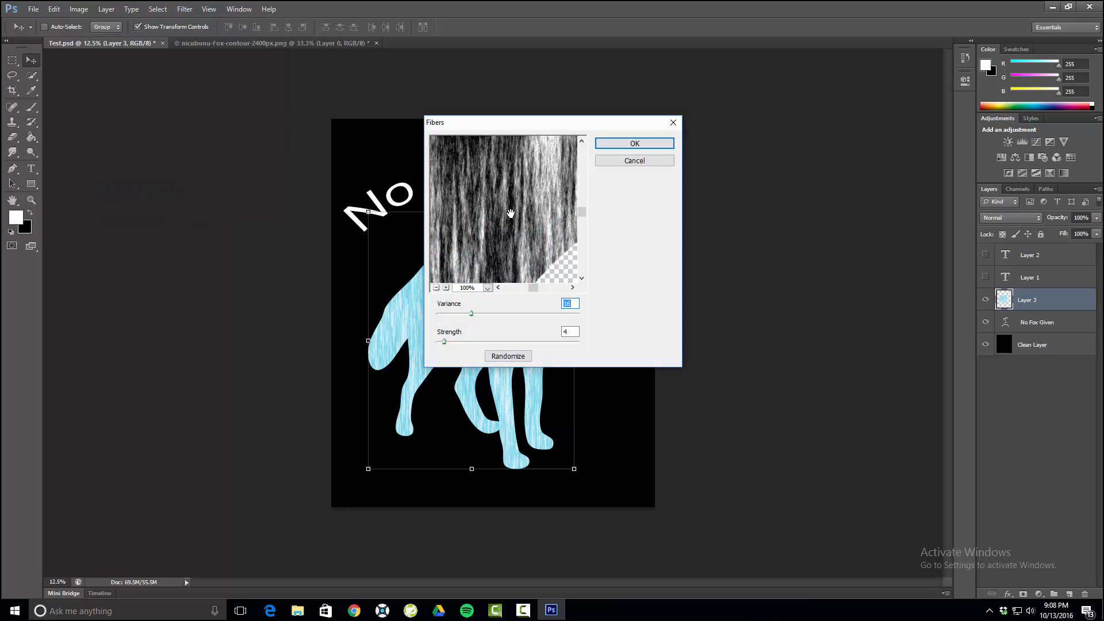
{"action": "left_click", "coordinate": [633, 142]}
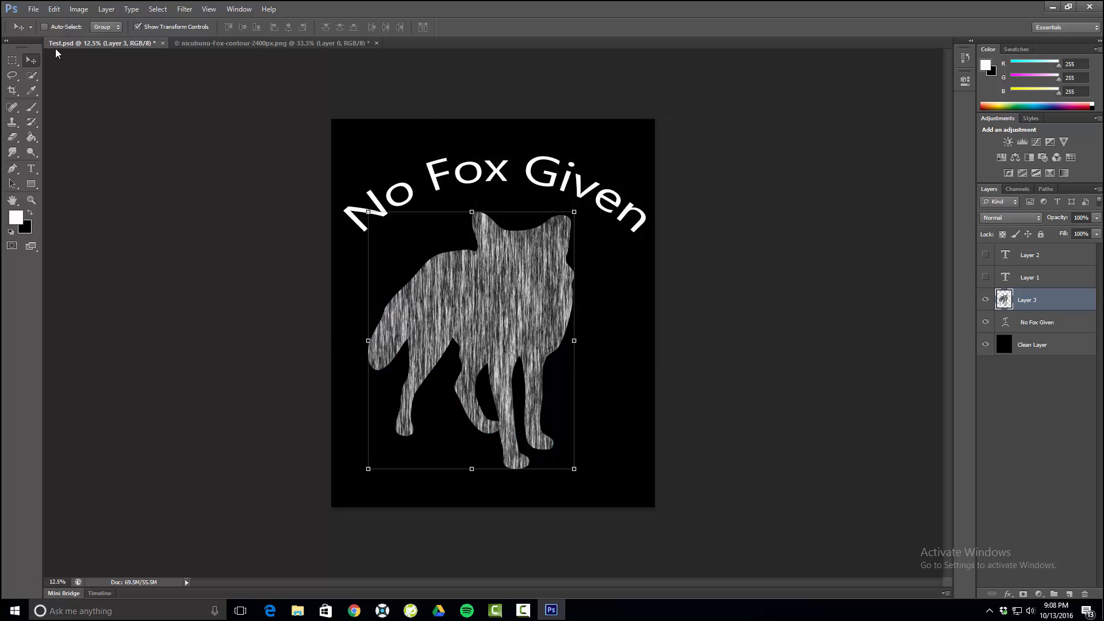
- Move the fox up over the arched text and place the "No Fox Given" layer above the fox layer
{"action": "left_click_drag", "start_coordinate": [458, 316], "coordinate": [454, 219]}
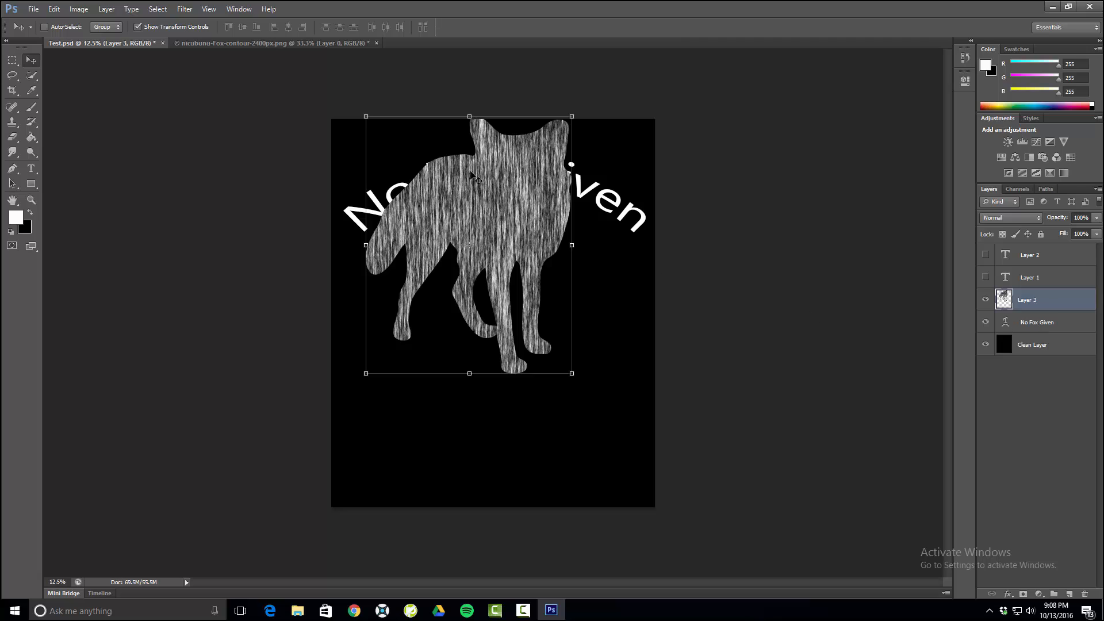
{"action": "left_click_drag", "start_coordinate": [1051, 333], "coordinate": [1035, 291]}
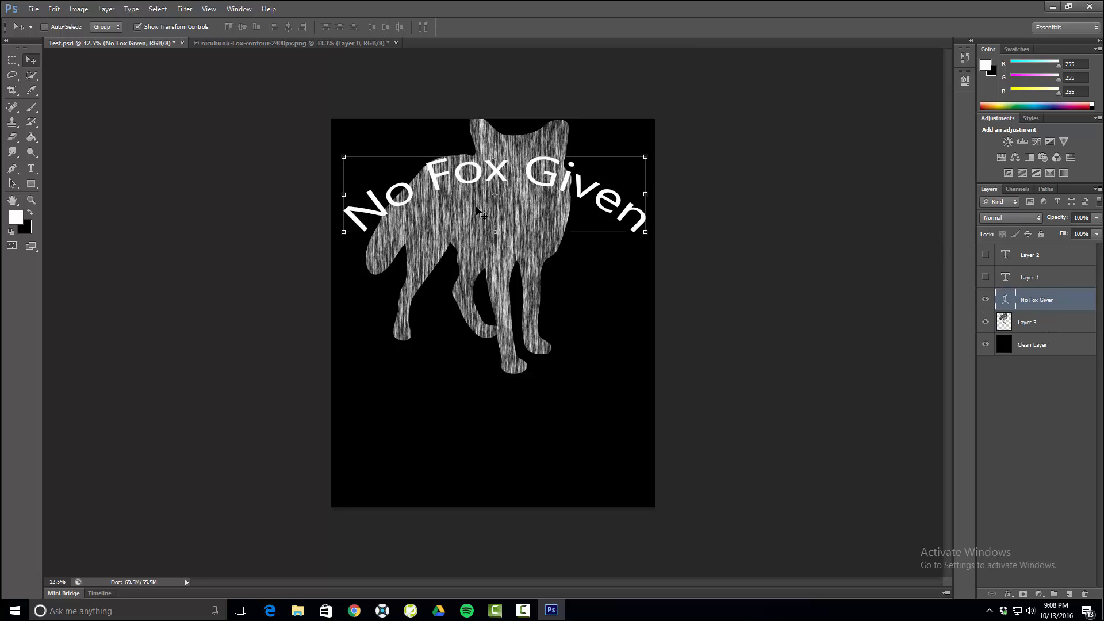
{"action": "left_click", "coordinate": [1044, 325]}
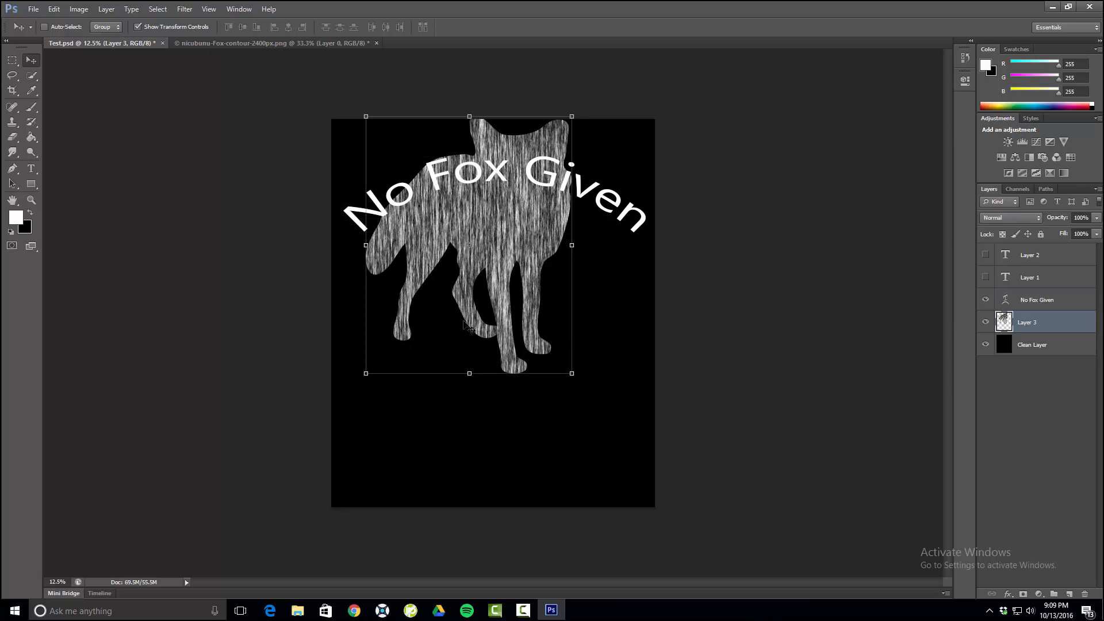
- Lower the fox slightly so its ears sit behind the arched text, and scale it to about 125%
{"action": "left_click_drag", "start_coordinate": [470, 264], "coordinate": [467, 291]}
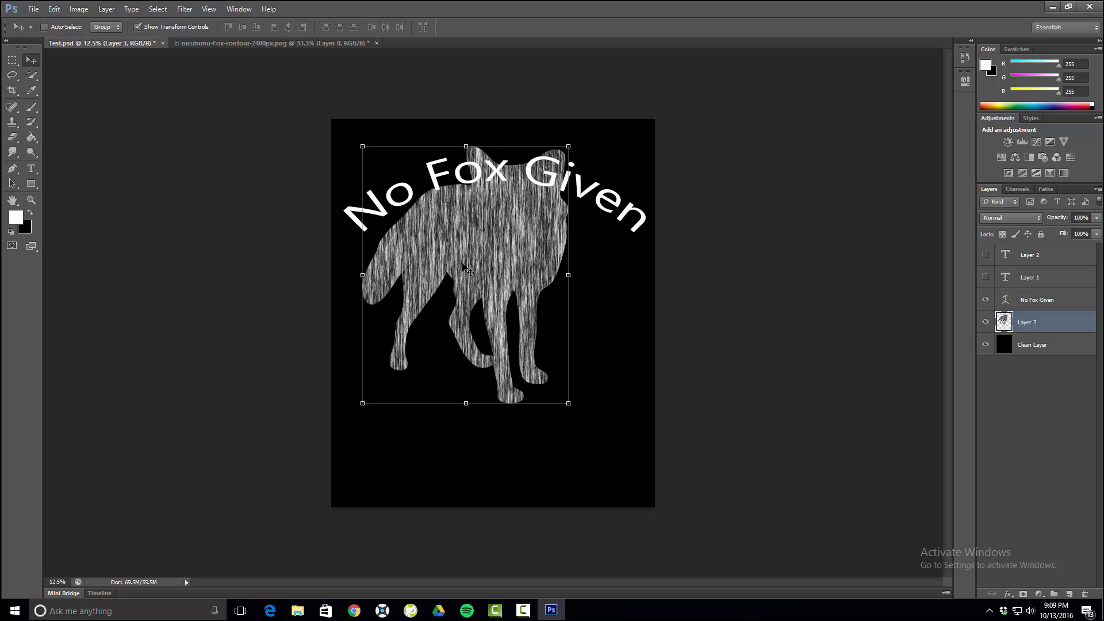
{"action": "left_click_drag", "start_coordinate": [470, 260], "coordinate": [480, 269]}
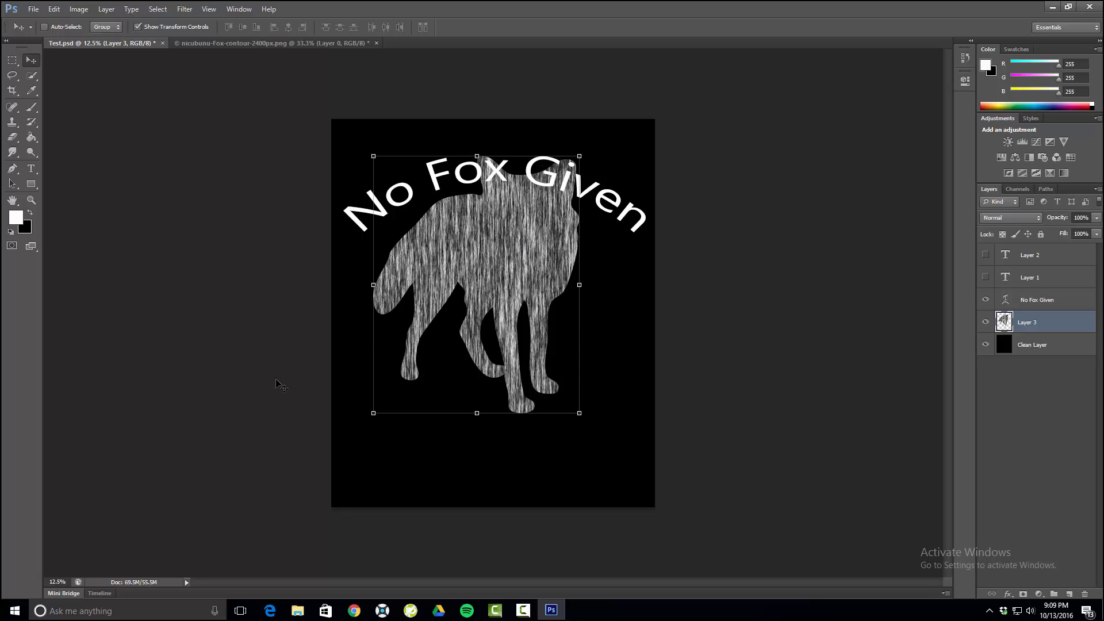
{"action": "left_click_drag", "start_coordinate": [373, 413], "coordinate": [321, 476]}
{"action": "left_click_drag", "start_coordinate": [402, 315], "coordinate": [433, 323]}
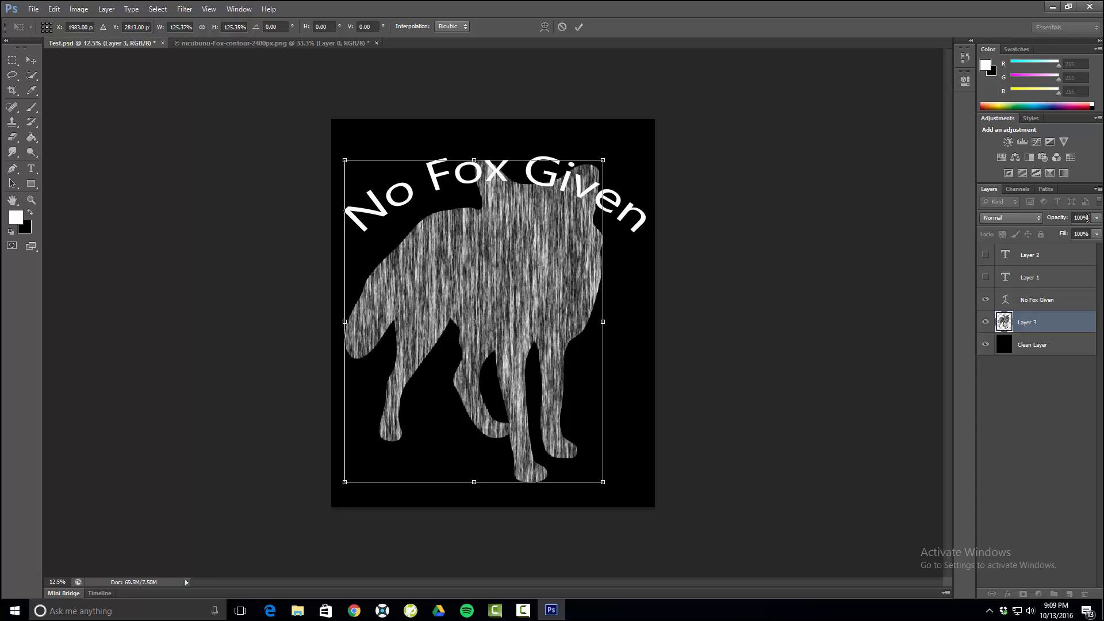
- Try the Screen and Overlay blend modes on the enlarged fox layer
{"action": "left_click", "coordinate": [1029, 221]}
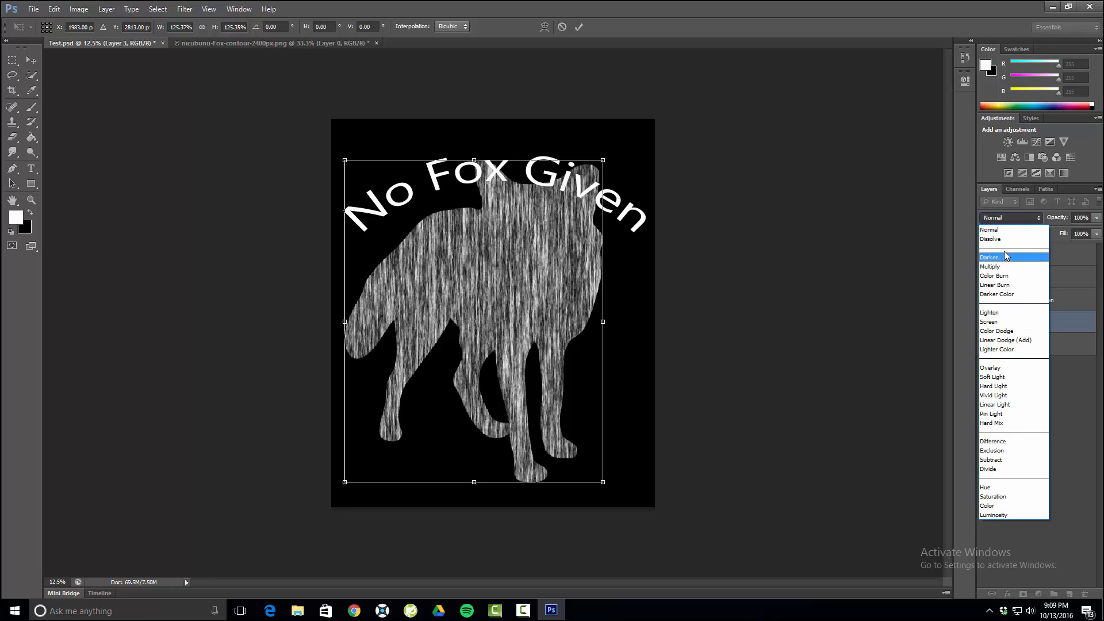
{"action": "left_click", "coordinate": [997, 323]}
{"action": "left_click", "coordinate": [1007, 220]}
{"action": "left_click", "coordinate": [998, 368]}
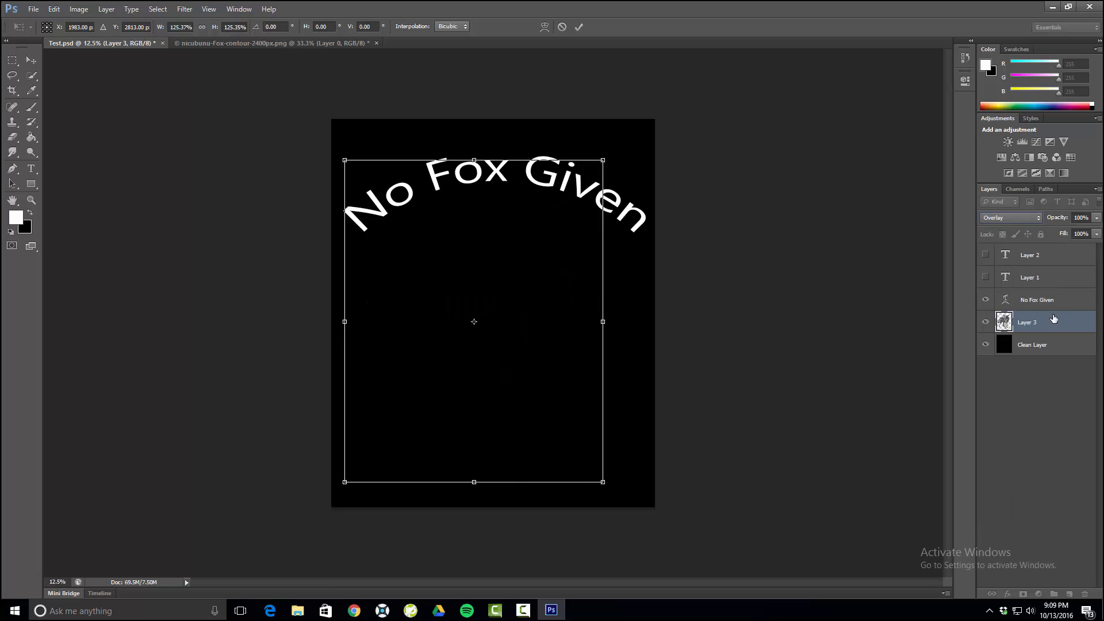
{"action": "key", "text": "Escape"}
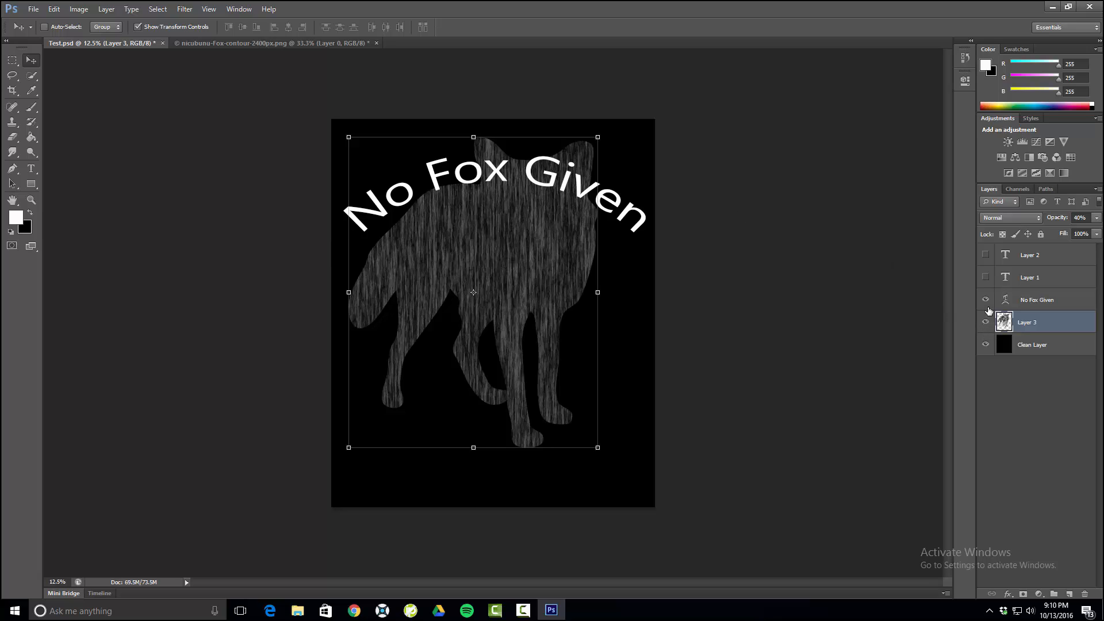
- Hide and show the fox layer to compare the design with and without it
{"action": "left_click", "coordinate": [985, 323]}
{"action": "left_click", "coordinate": [986, 323]}
{"action": "key", "text": "Escape"}
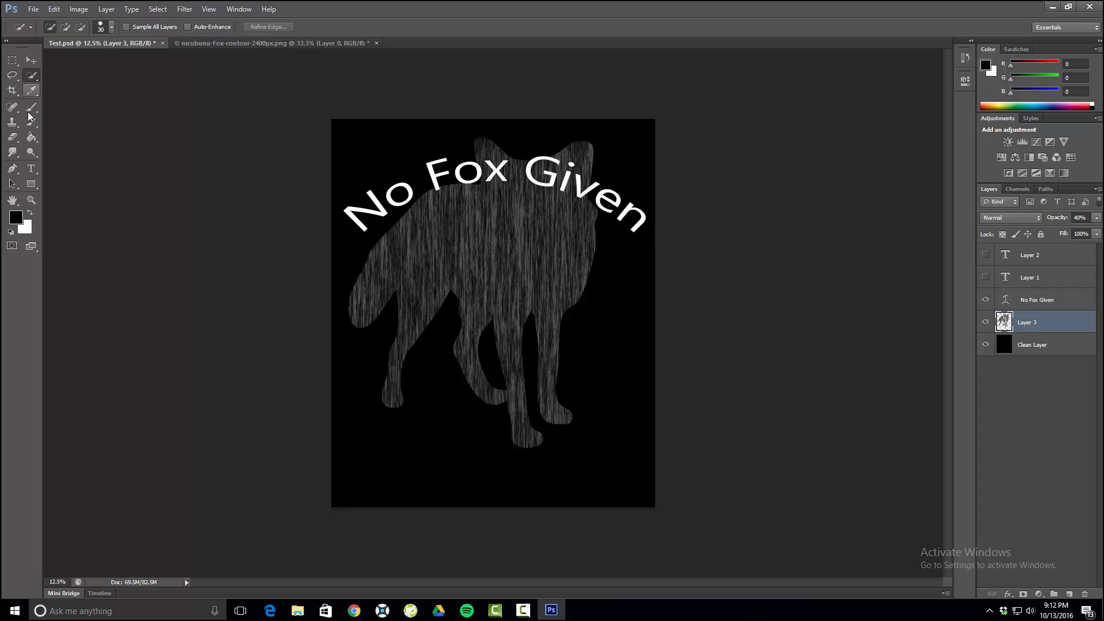
- Select a small spot on the fox's belly with the Quick Selection tool, keeping the fox layer active
{"action": "left_click_drag", "start_coordinate": [460, 297], "coordinate": [463, 281]}
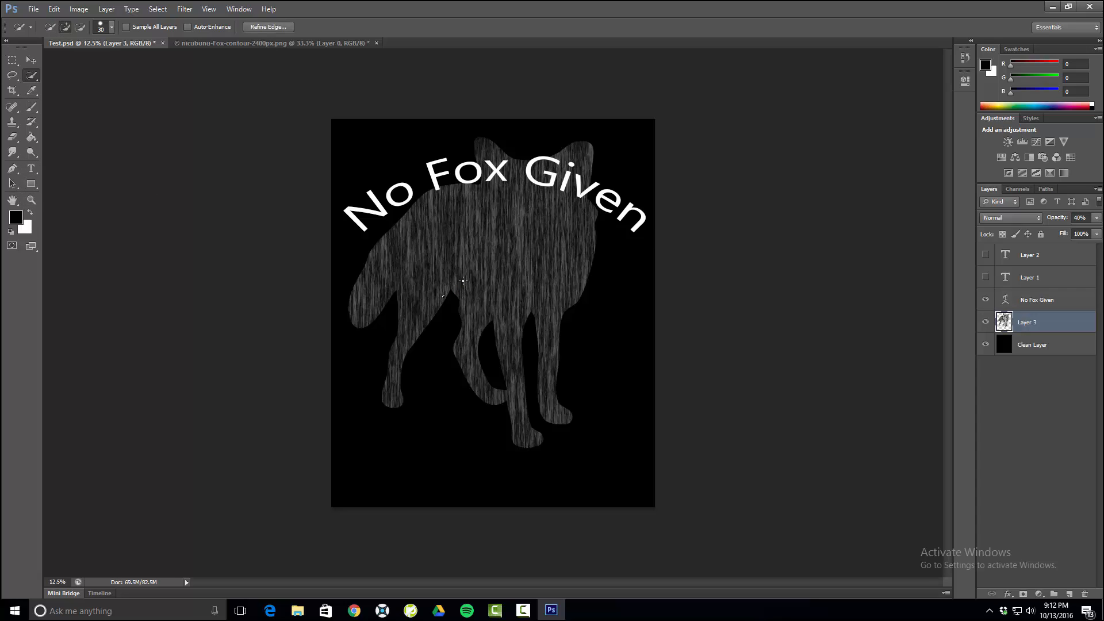
{"action": "key", "text": "ctrl+t"}
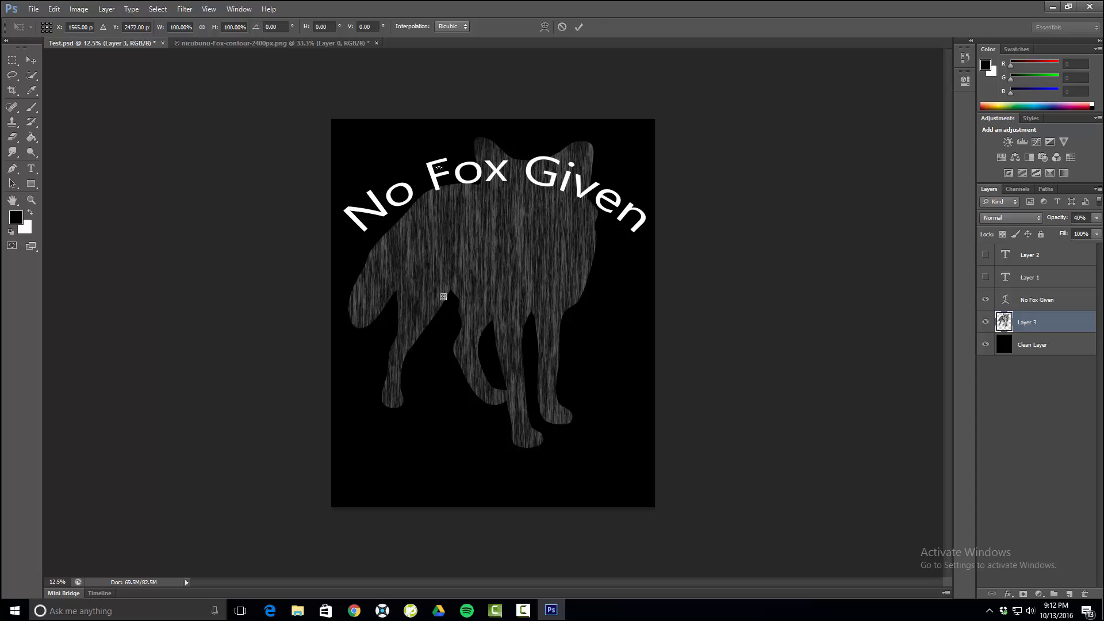
{"action": "left_click", "coordinate": [32, 78]}
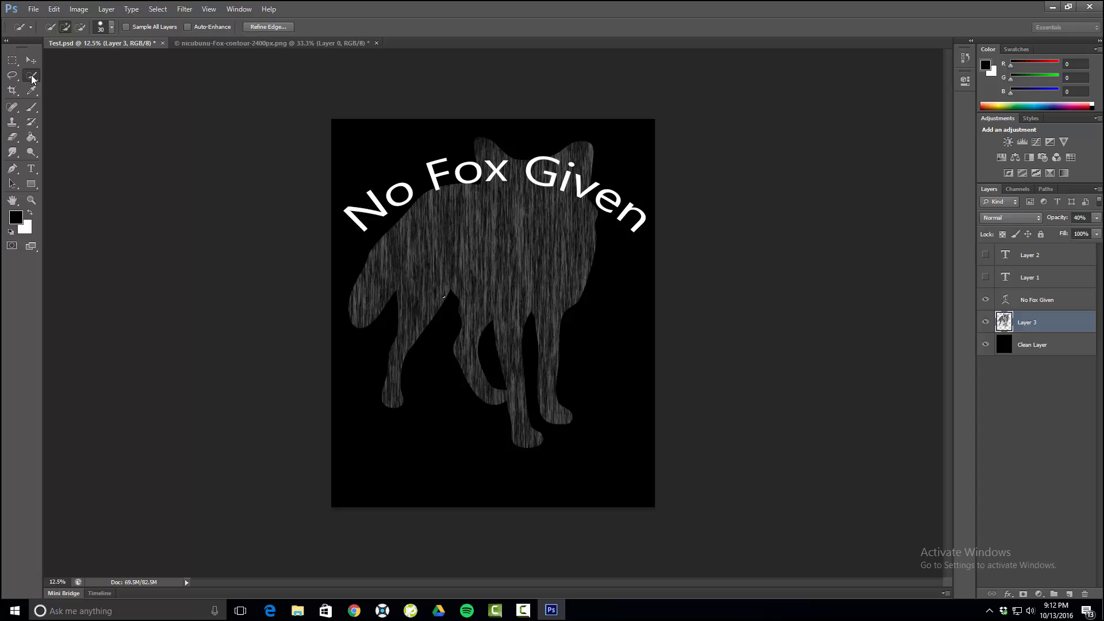
{"action": "left_click", "coordinate": [1051, 298]}
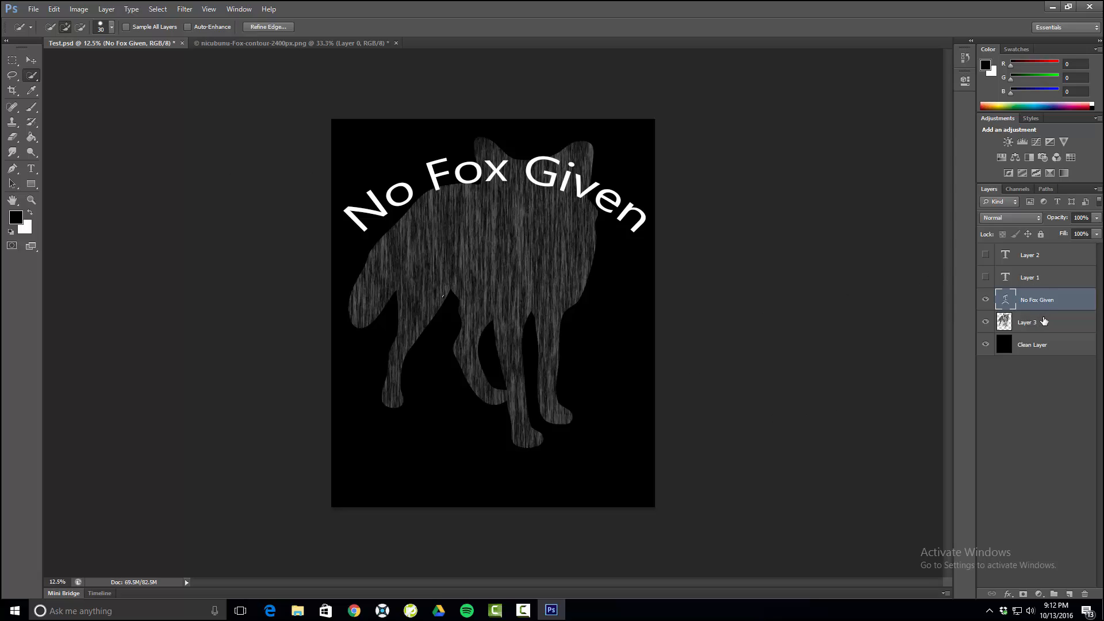
{"action": "left_click", "coordinate": [1022, 330]}
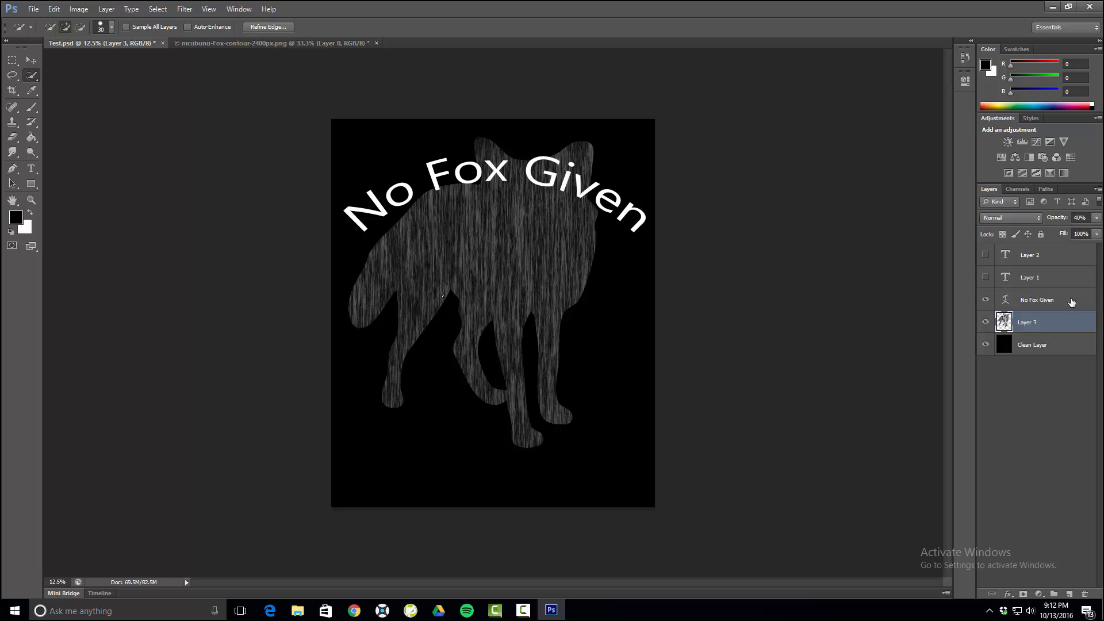
- Try the Mosaic filter with a larger cell size on the "No Fox Given" text layer, rasterizing the type first
{"action": "left_click", "coordinate": [1027, 301]}
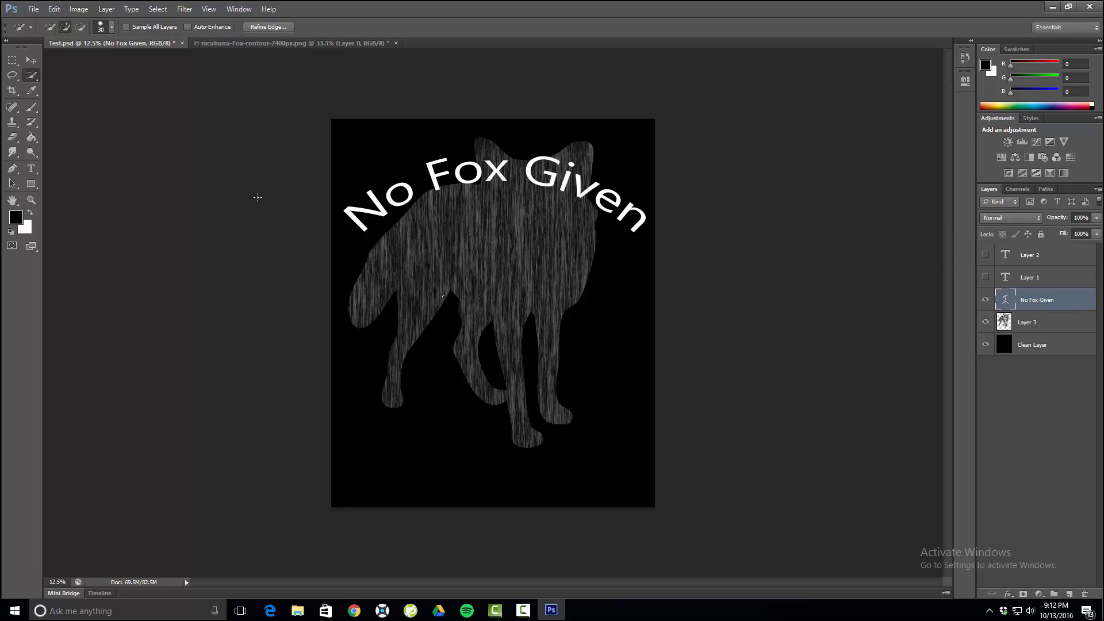
{"action": "left_click", "coordinate": [183, 9]}
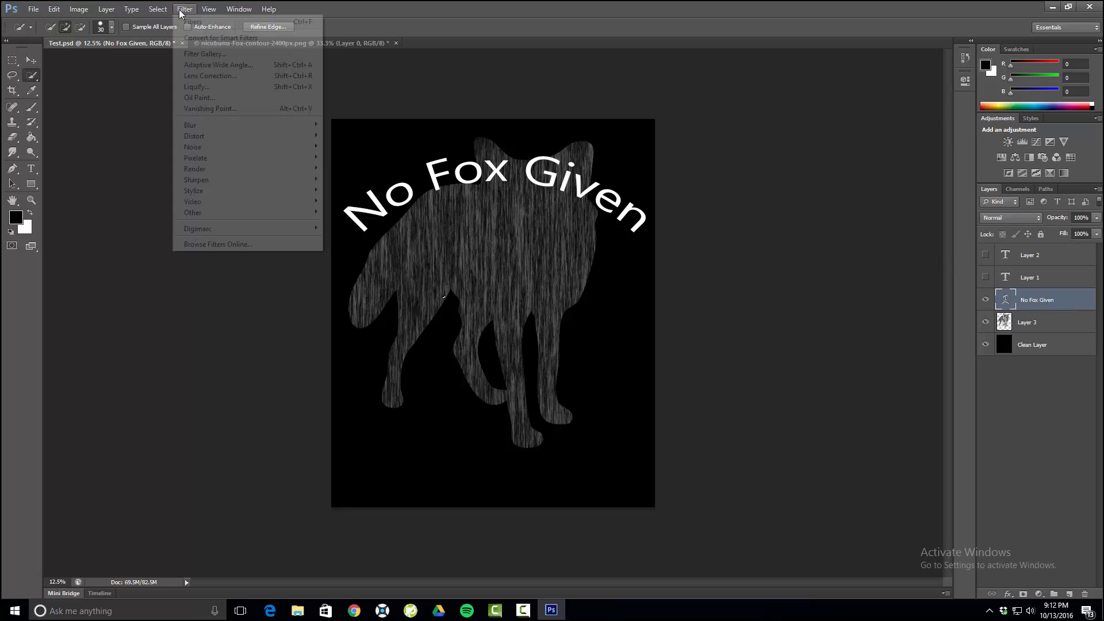
{"action": "mouse_move", "coordinate": [207, 159]}
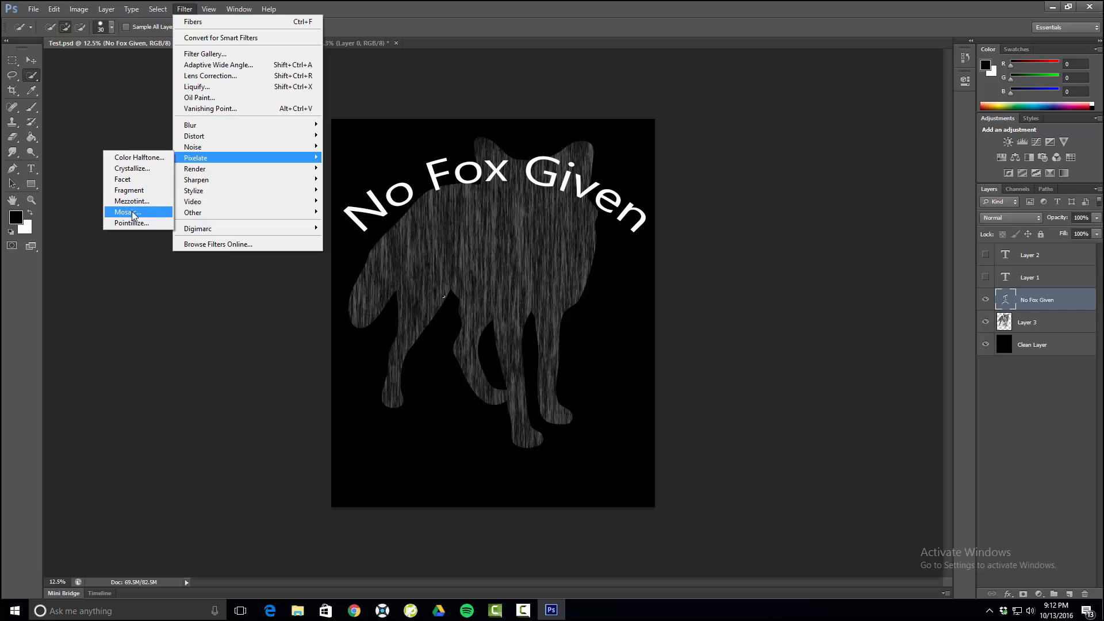
{"action": "left_click", "coordinate": [132, 213]}
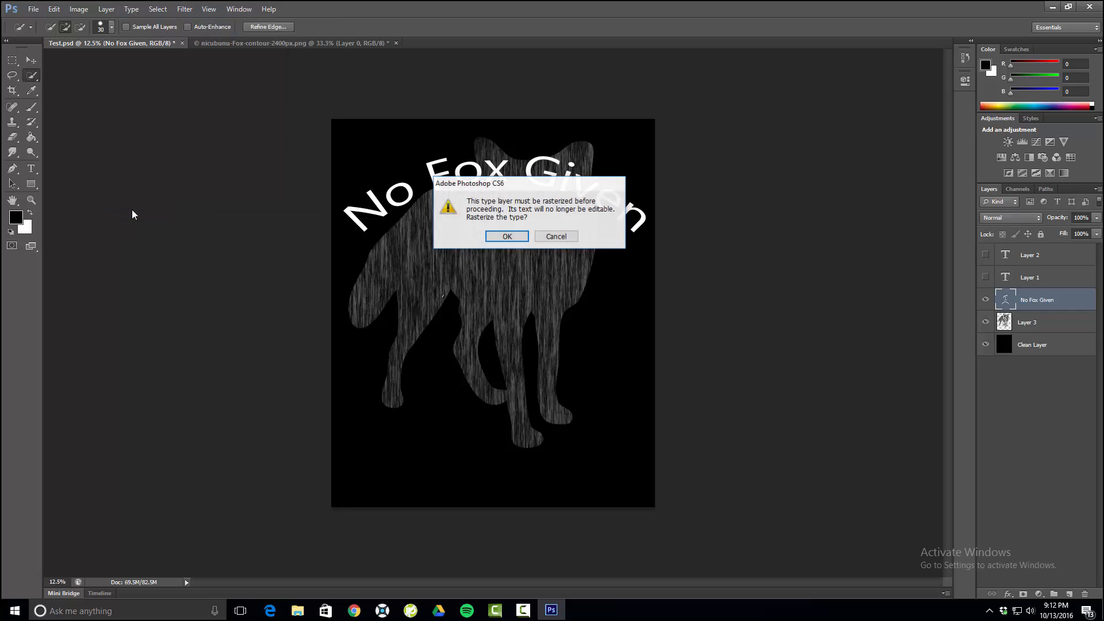
{"action": "left_click", "coordinate": [507, 236]}
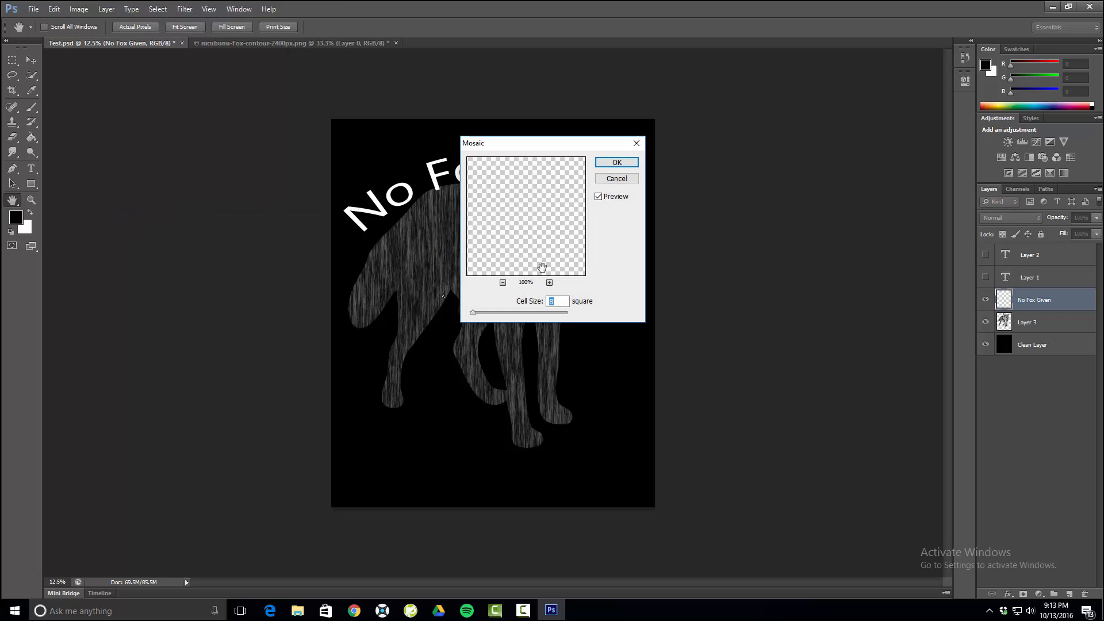
{"action": "left_click_drag", "start_coordinate": [475, 312], "coordinate": [523, 310]}
{"action": "left_click", "coordinate": [617, 162]}
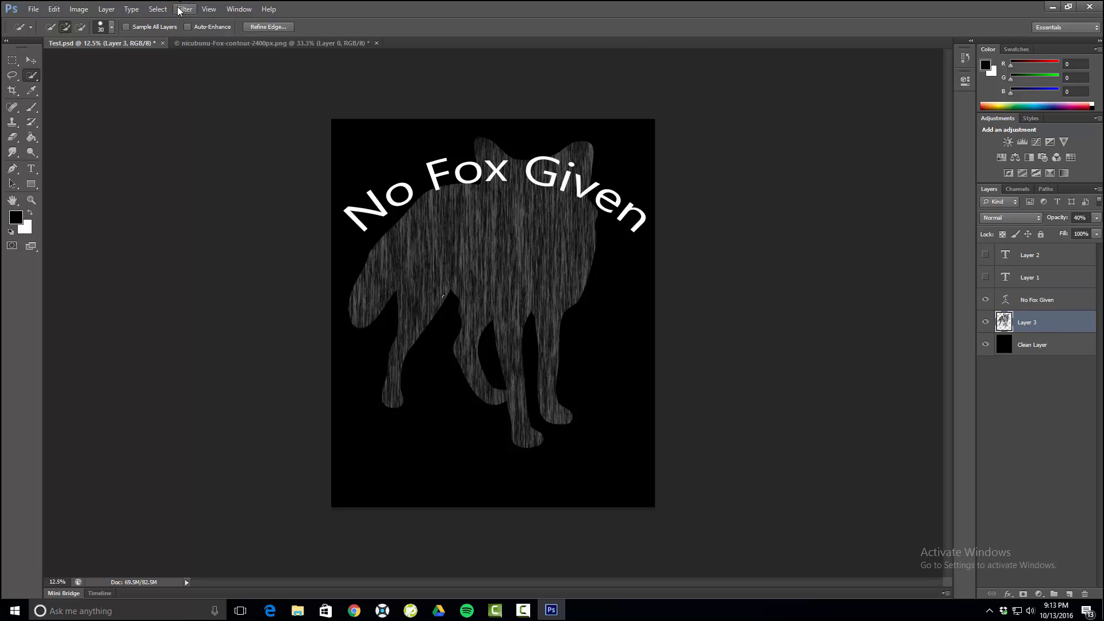
{"action": "left_click", "coordinate": [54, 9]}
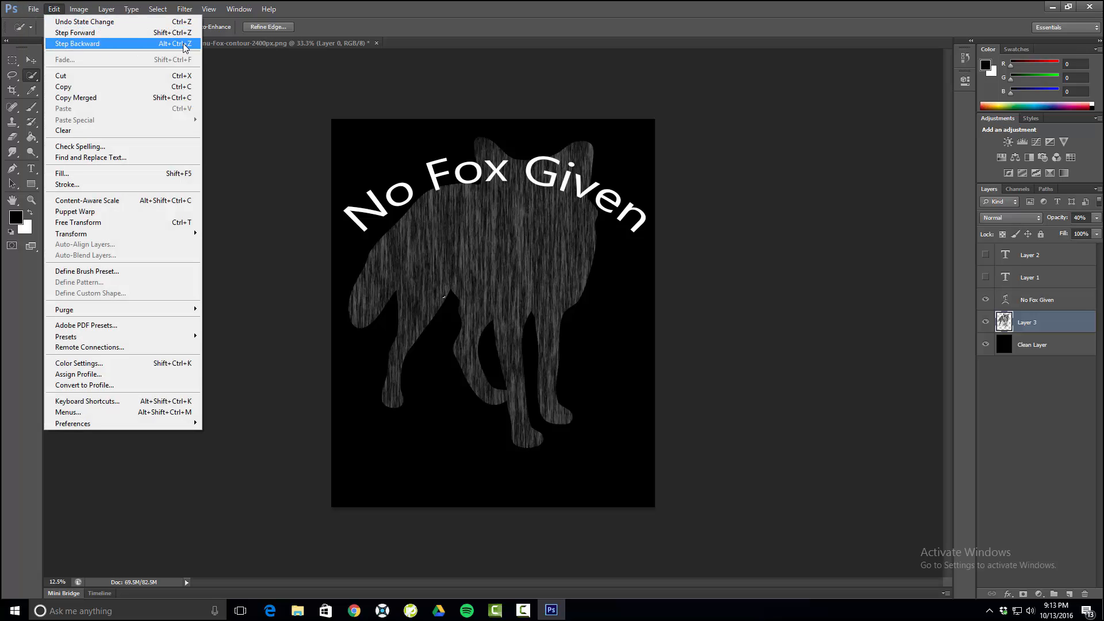
{"action": "key", "text": "Left"}
{"action": "left_click", "coordinate": [158, 9]}
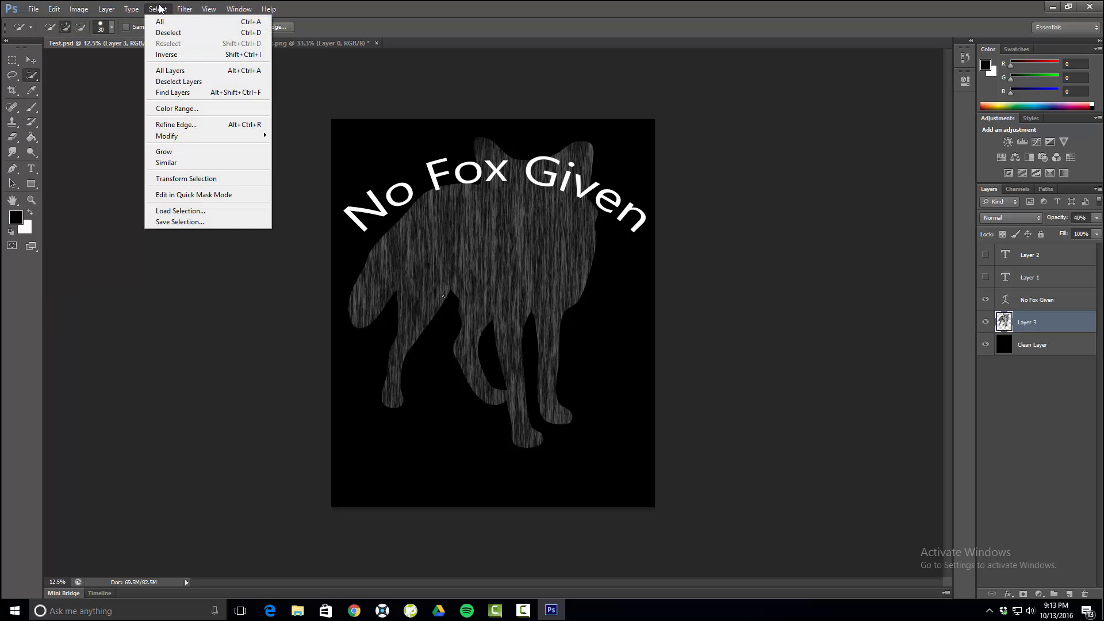
{"action": "left_click", "coordinate": [184, 8]}
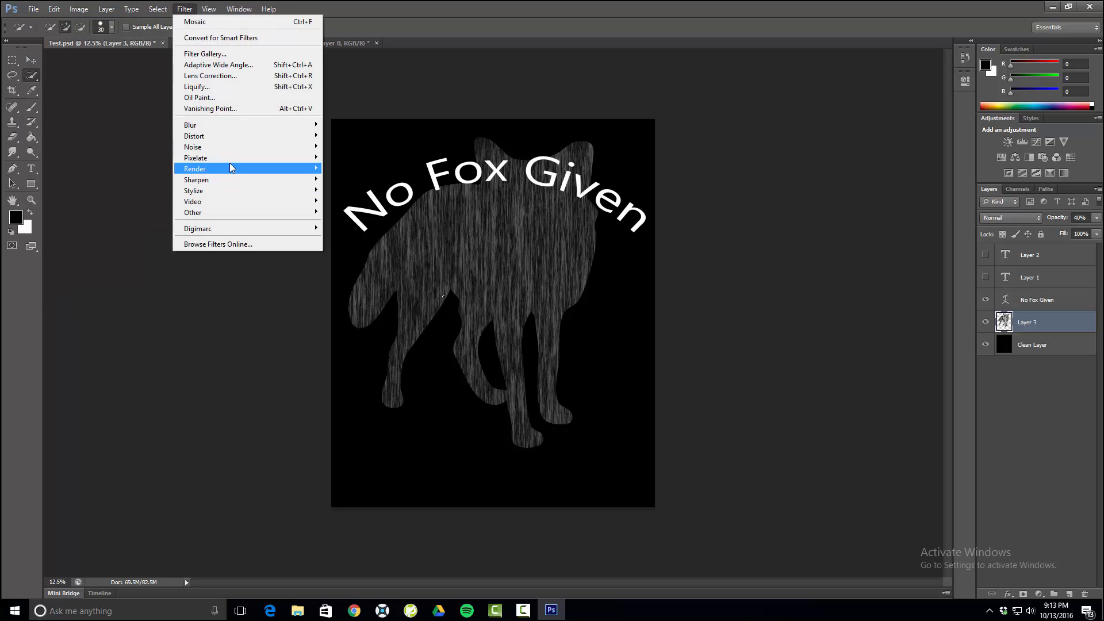
{"action": "mouse_move", "coordinate": [231, 165]}
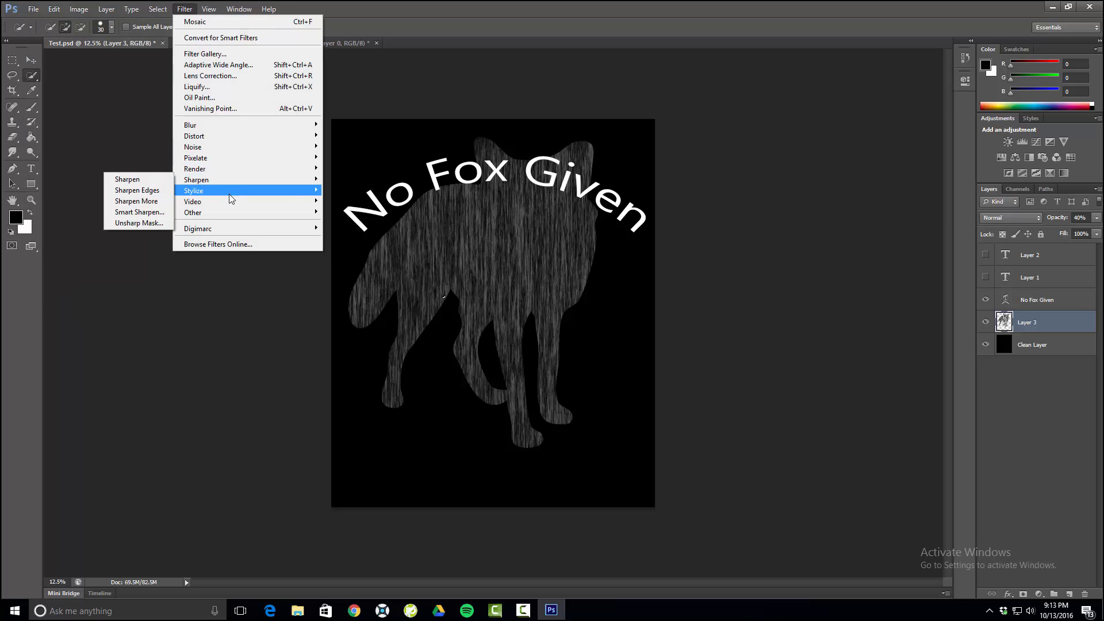
{"action": "mouse_move", "coordinate": [229, 195]}
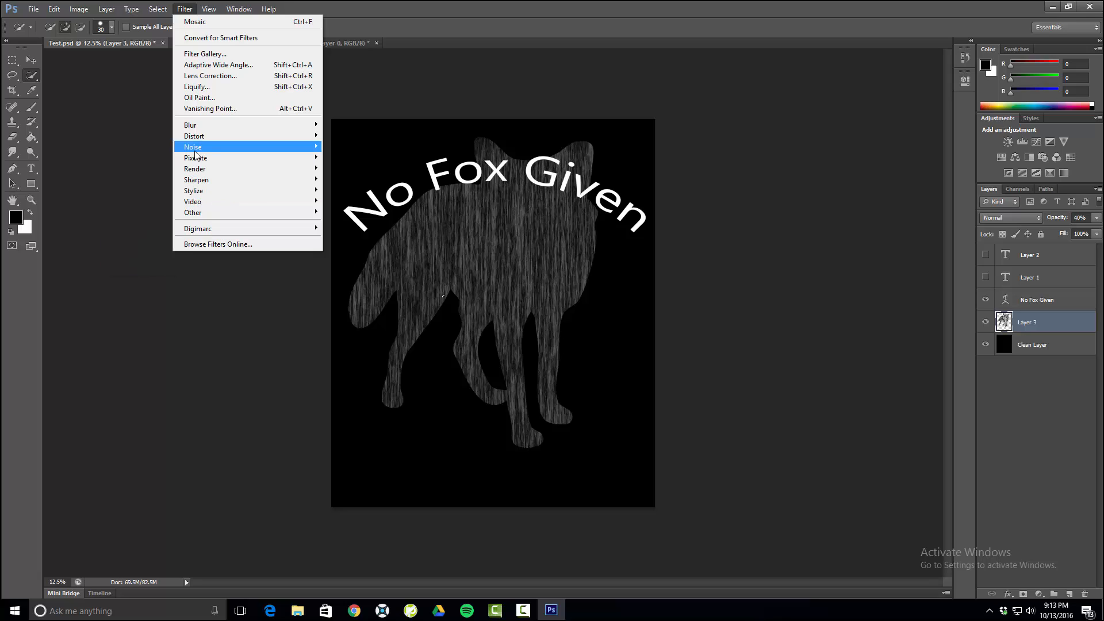
{"action": "mouse_move", "coordinate": [196, 163]}
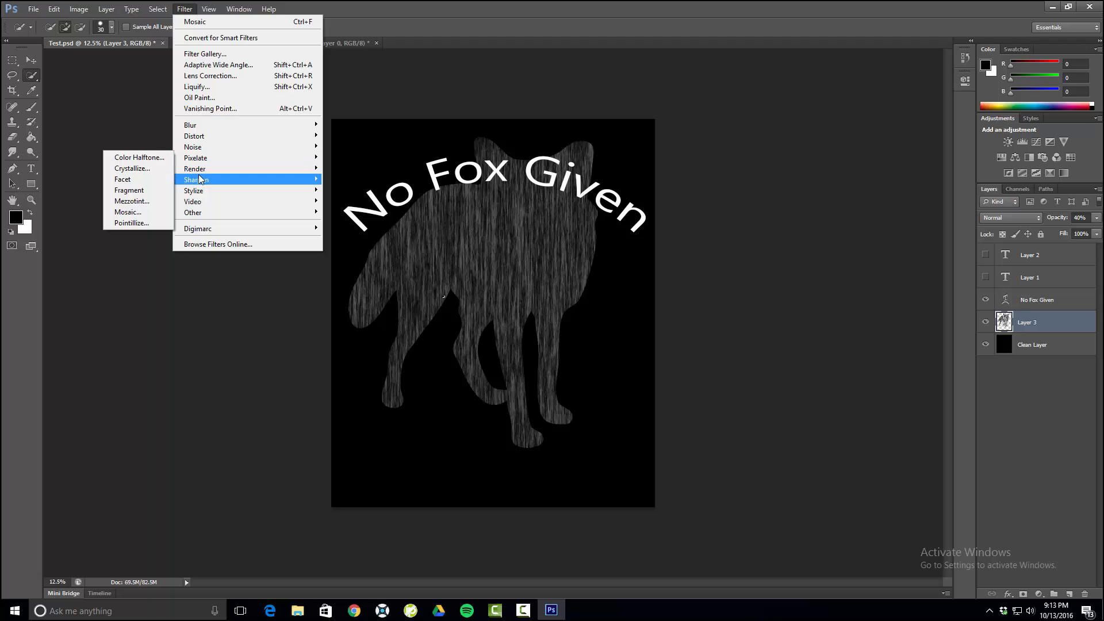
{"action": "mouse_move", "coordinate": [202, 169]}
{"action": "left_click", "coordinate": [154, 171]}
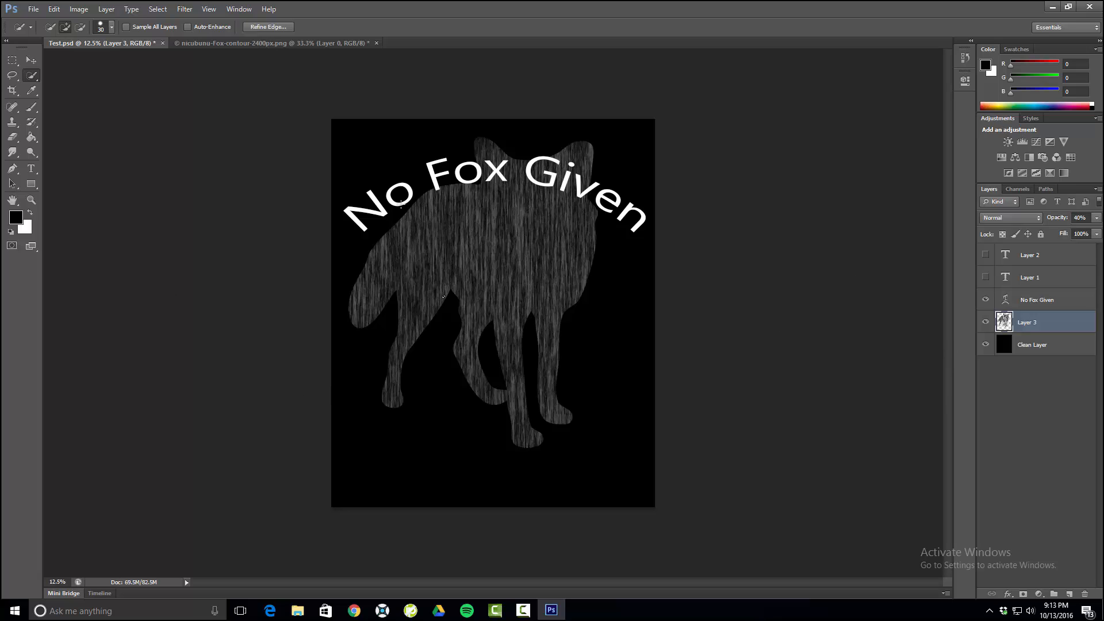
- Brush a quick selection across the fox just below the arched text, and make the "No Fox Given" layer active with the Move tool
{"action": "mouse_move", "coordinate": [647, 232]}
{"action": "left_mouse_down"}
{"action": "mouse_move", "coordinate": [729, 342]}
{"action": "mouse_move", "coordinate": [703, 362]}
{"action": "mouse_move", "coordinate": [555, 313]}
{"action": "left_mouse_up"}
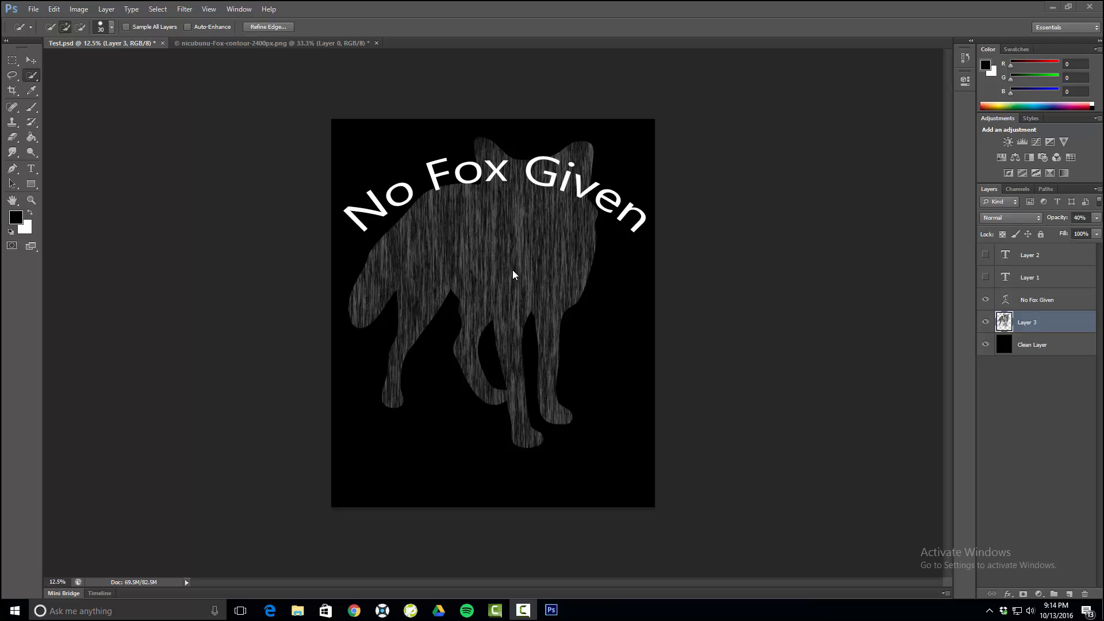
{"action": "left_click", "coordinate": [1034, 298]}
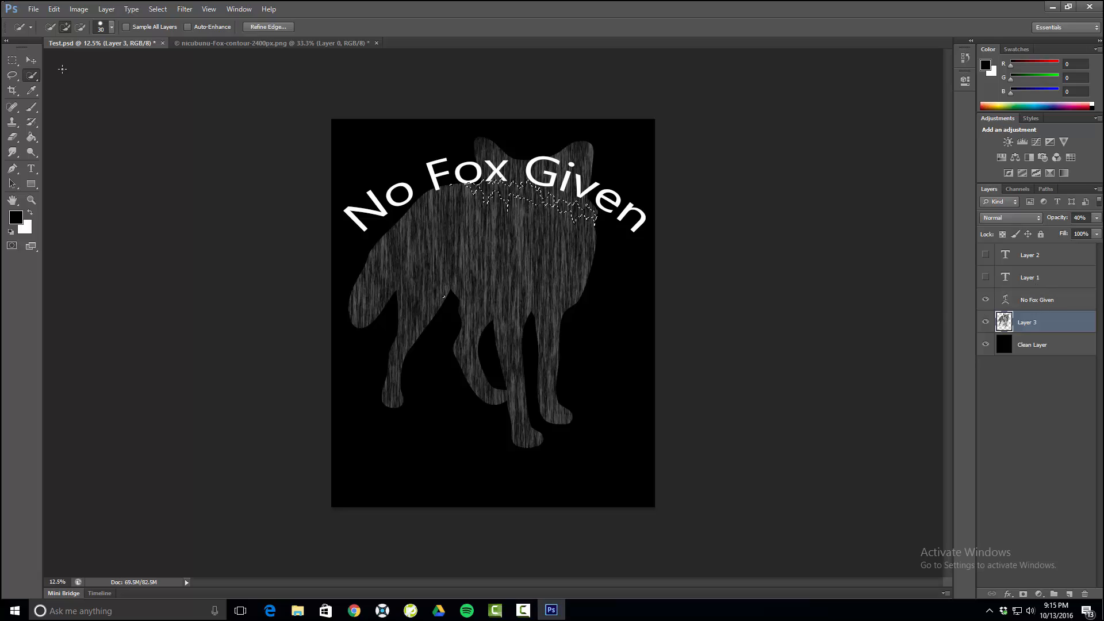
{"action": "left_click", "coordinate": [32, 61]}
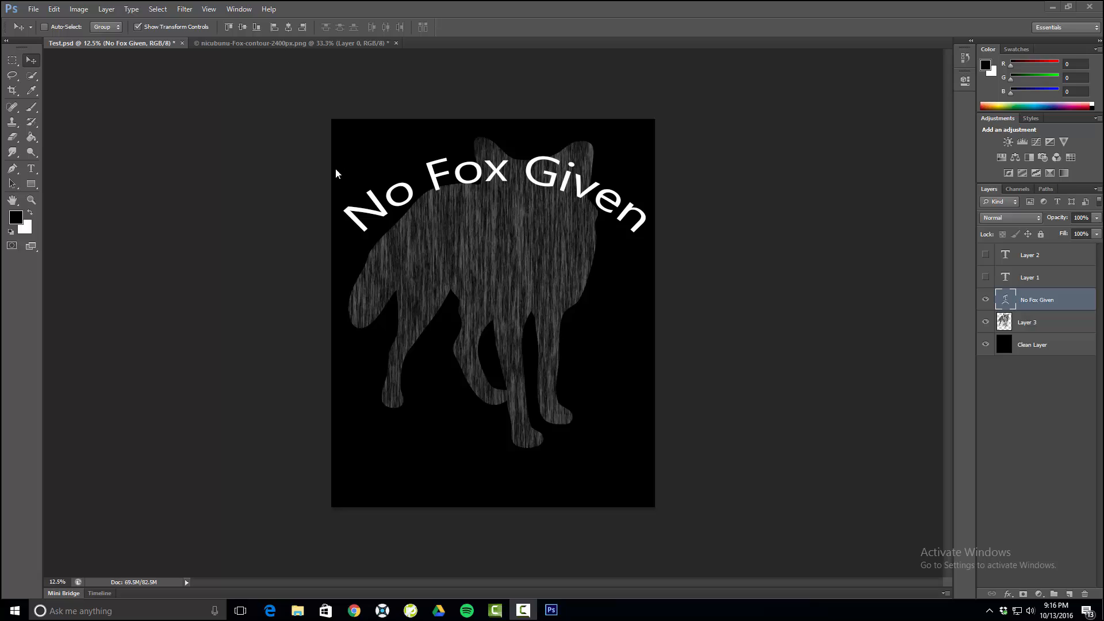